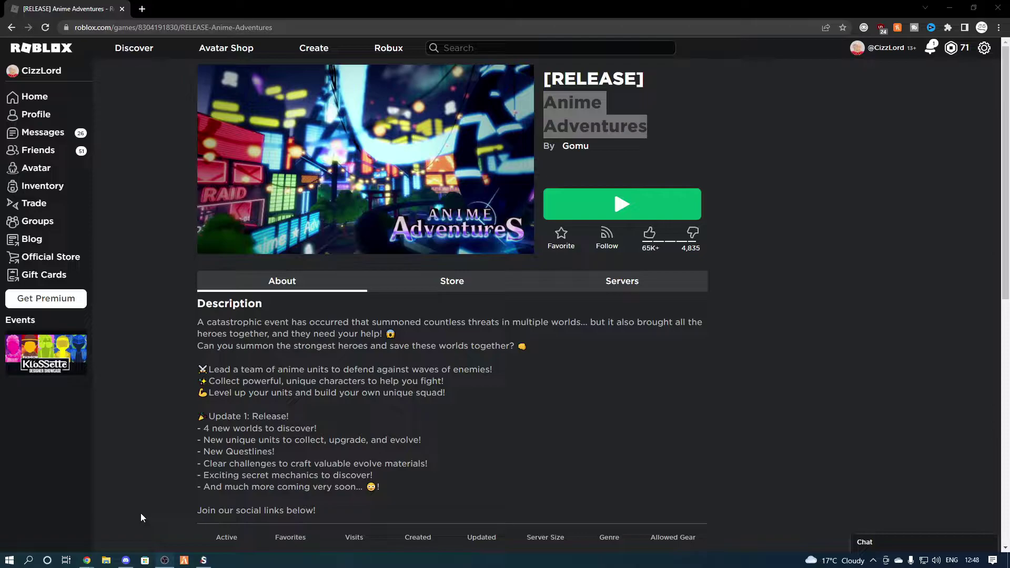
Deselect the game title on the Roblox Anime Adventures page
click(144, 482)
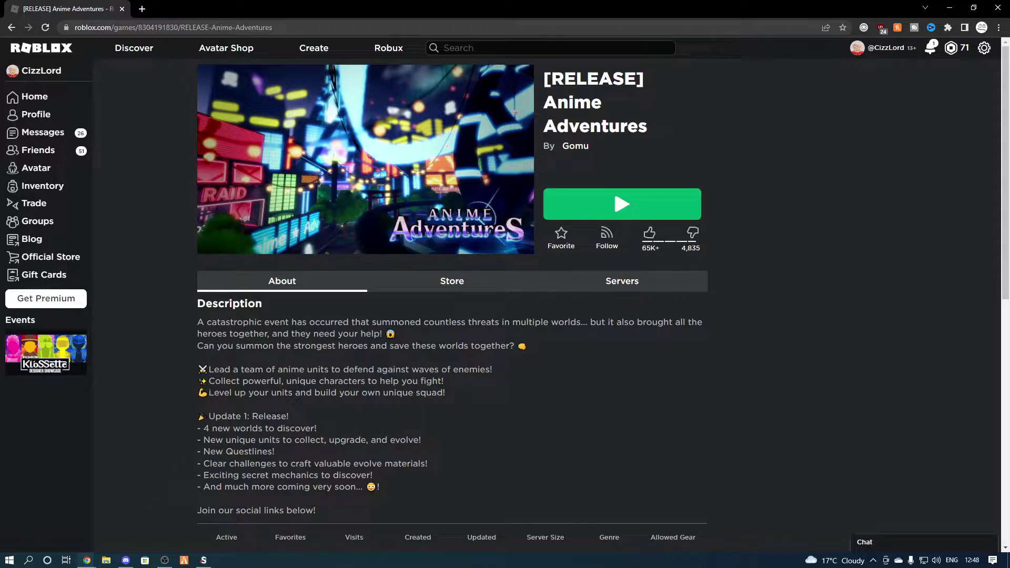
Load cizzyscripts.com in a new tab and clear the Synapse X editor
click(143, 8)
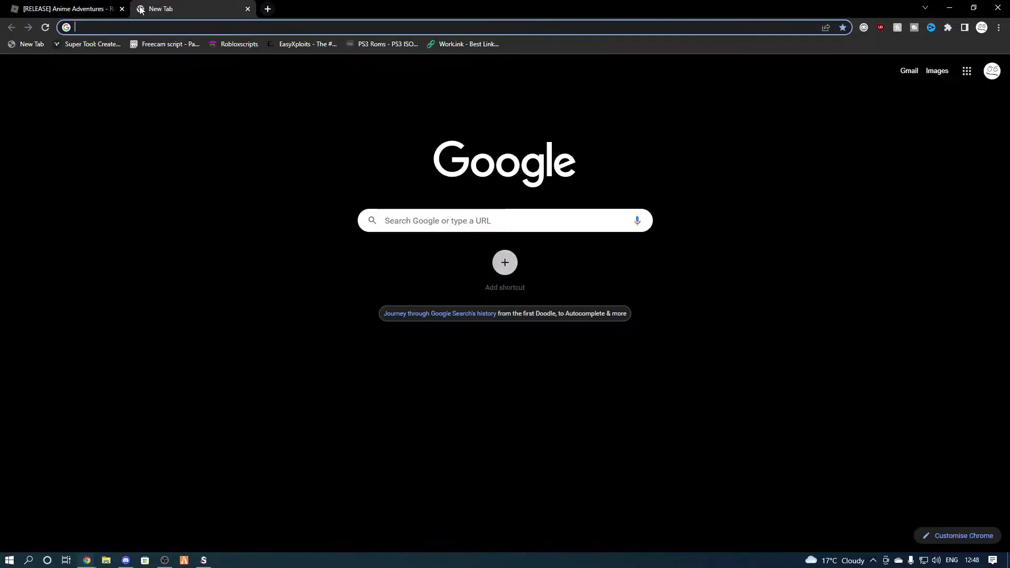
text(cizzyscripts.com)
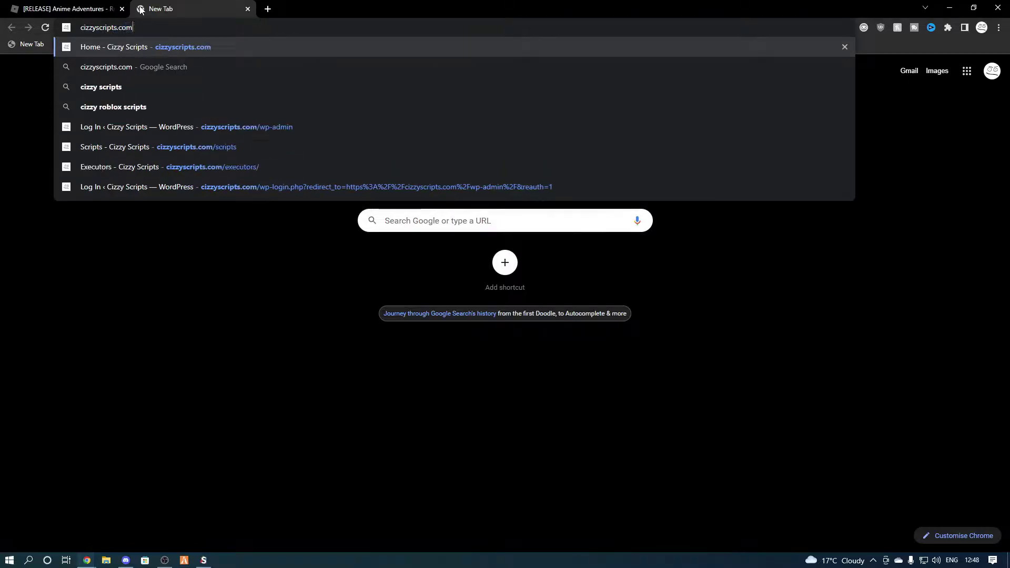
key(Return)
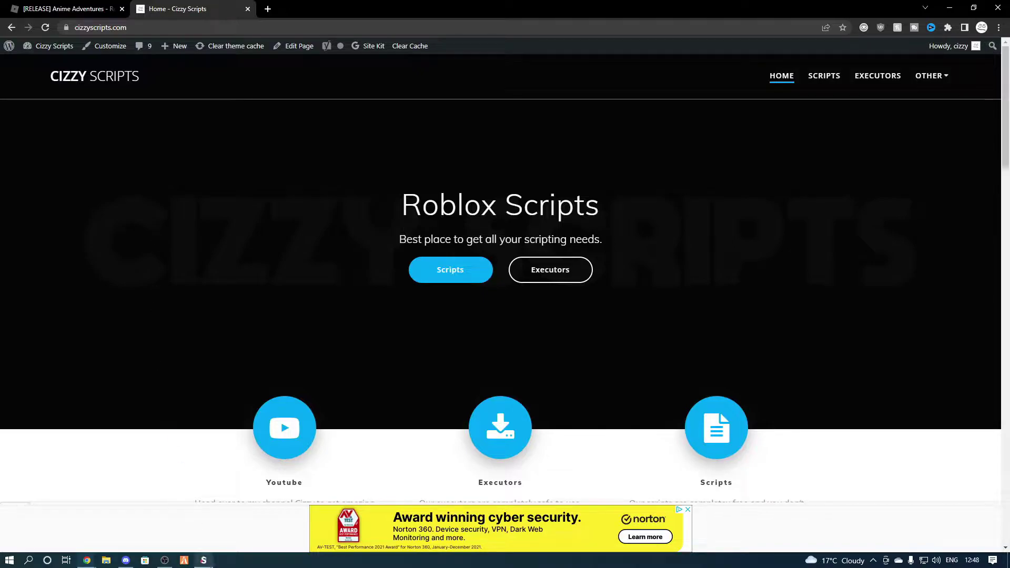
key(alt+Tab)
click(371, 377)
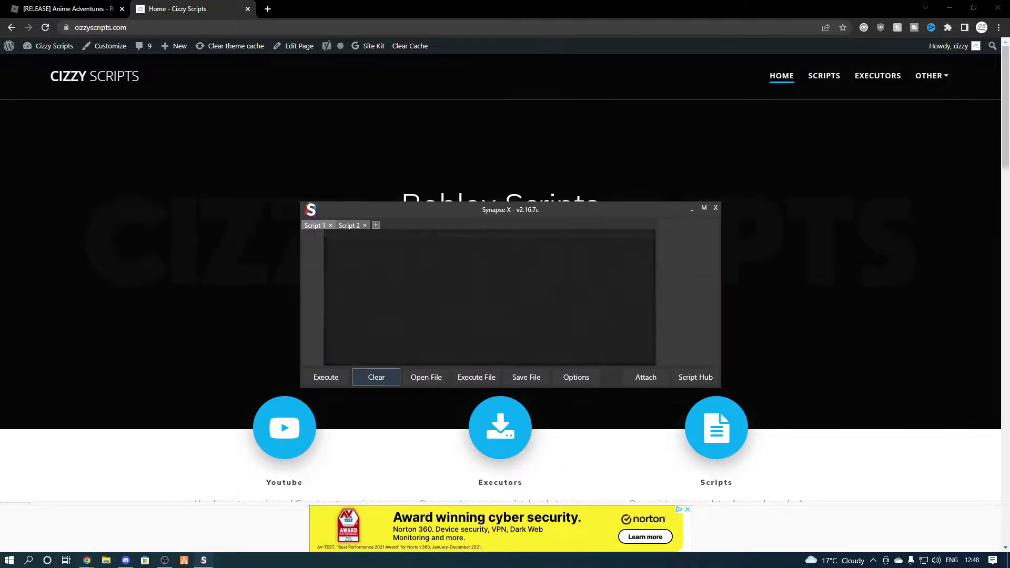
click(695, 210)
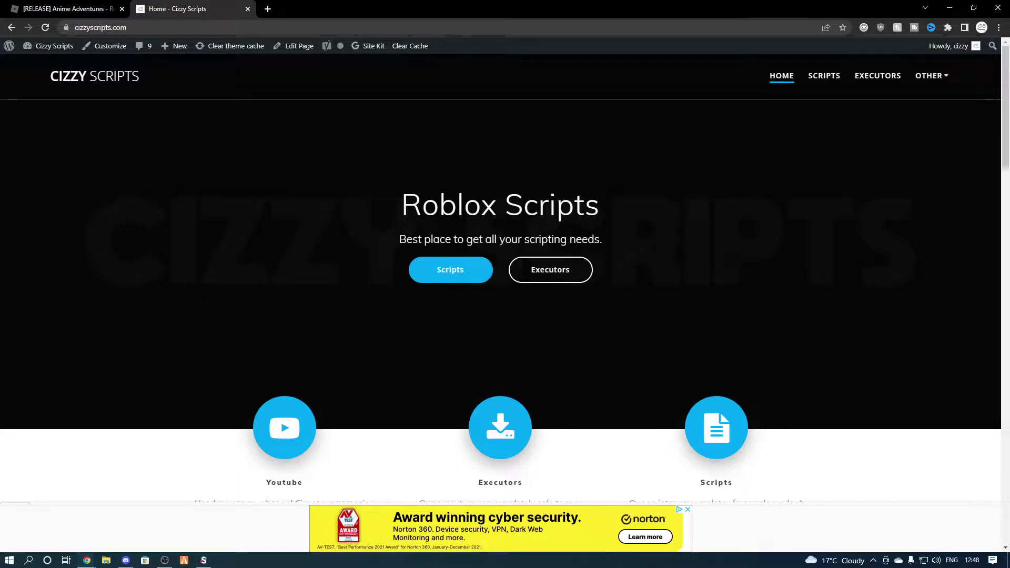
Reach the Cizzy Scripts listing, closing a stray tab and dismissing the ad
click(442, 278)
click(374, 11)
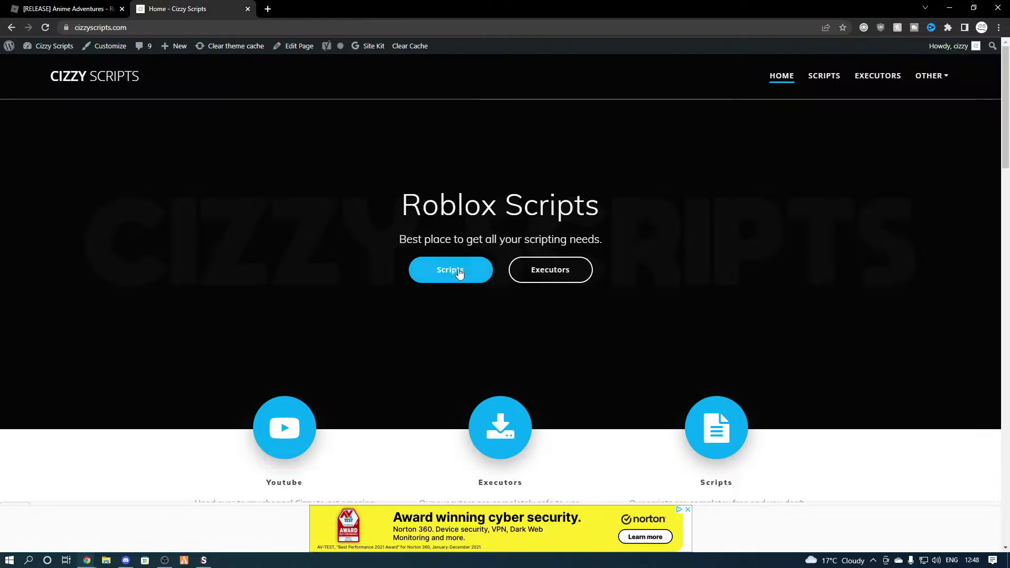
click(455, 272)
click(585, 175)
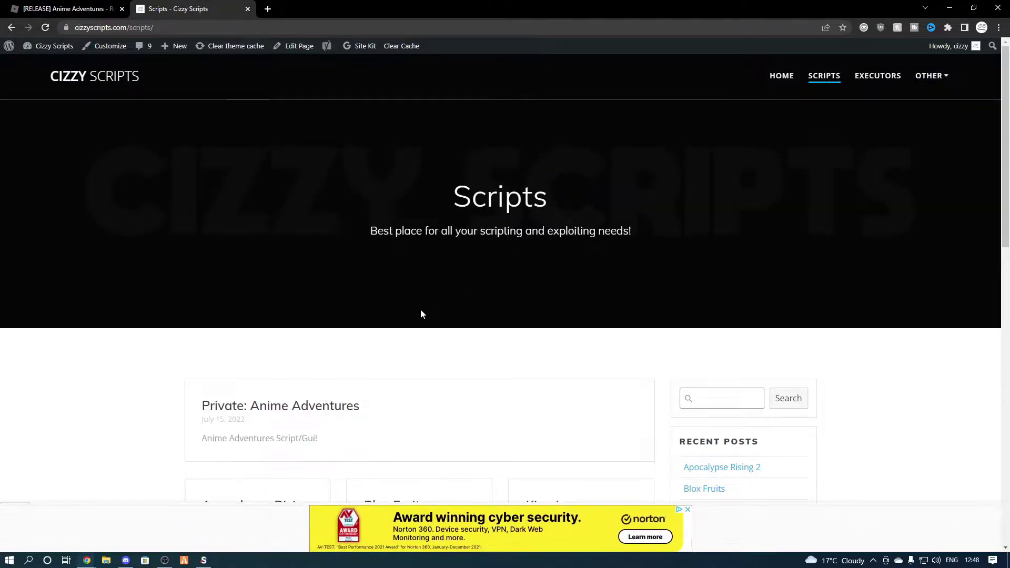
scroll(353, 255, down, 2)
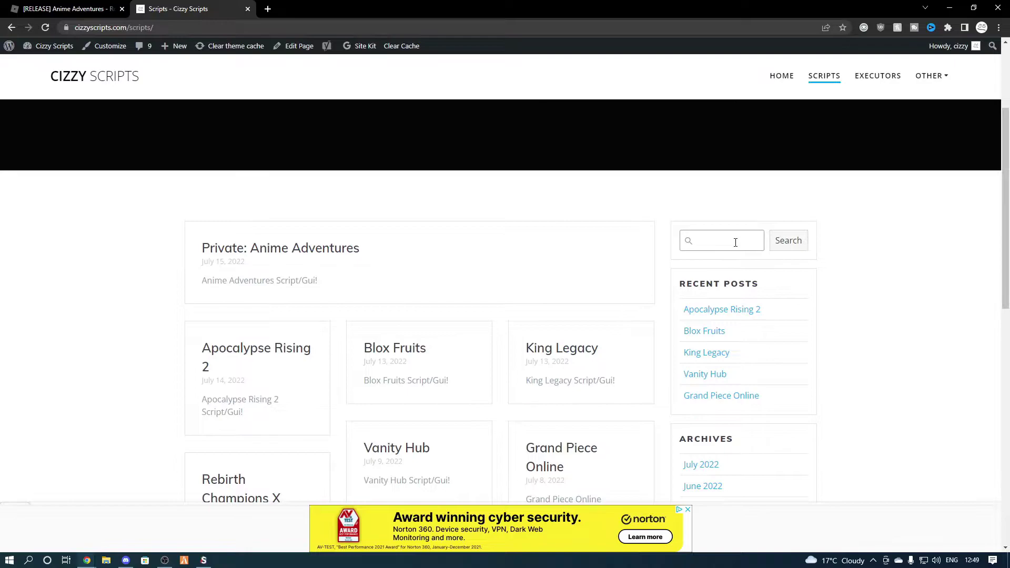
scroll(733, 318, down, 1)
scroll(700, 468, down, 1)
scroll(705, 379, down, 1)
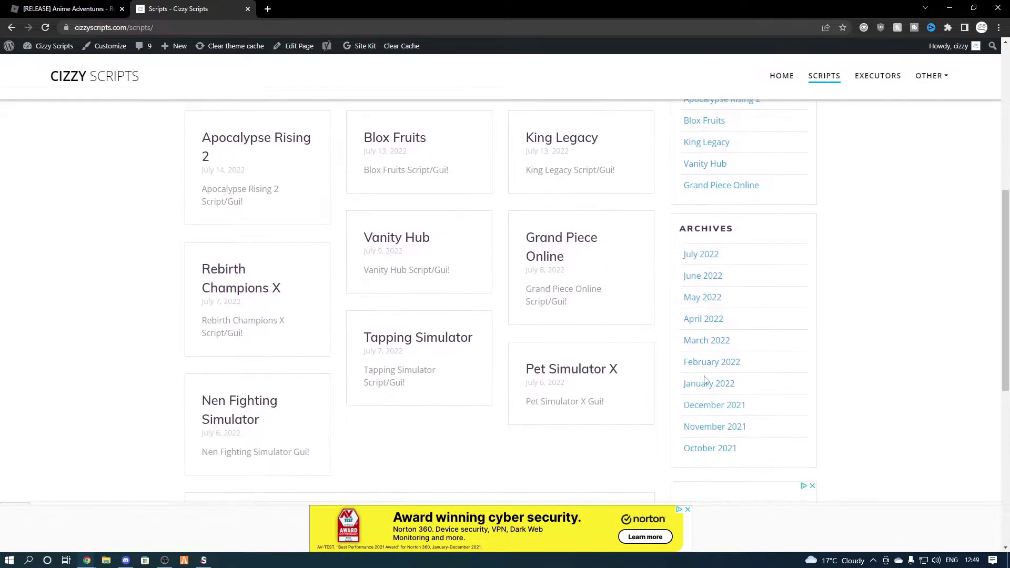
scroll(266, 269, up, 2)
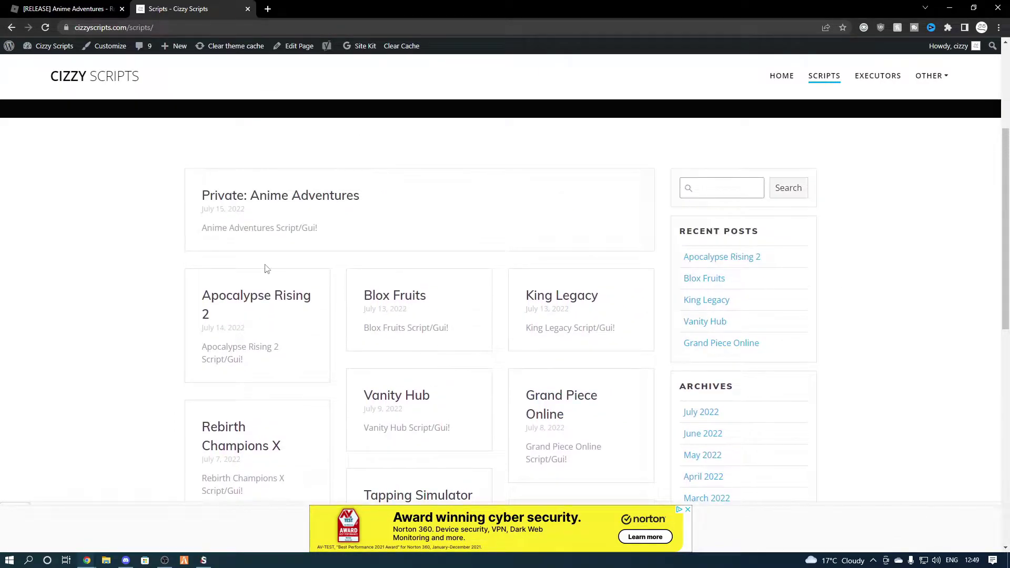
Open the Anime Adventures script post, closing a stray redirect tab
click(250, 201)
key(ctrl+w)
click(285, 196)
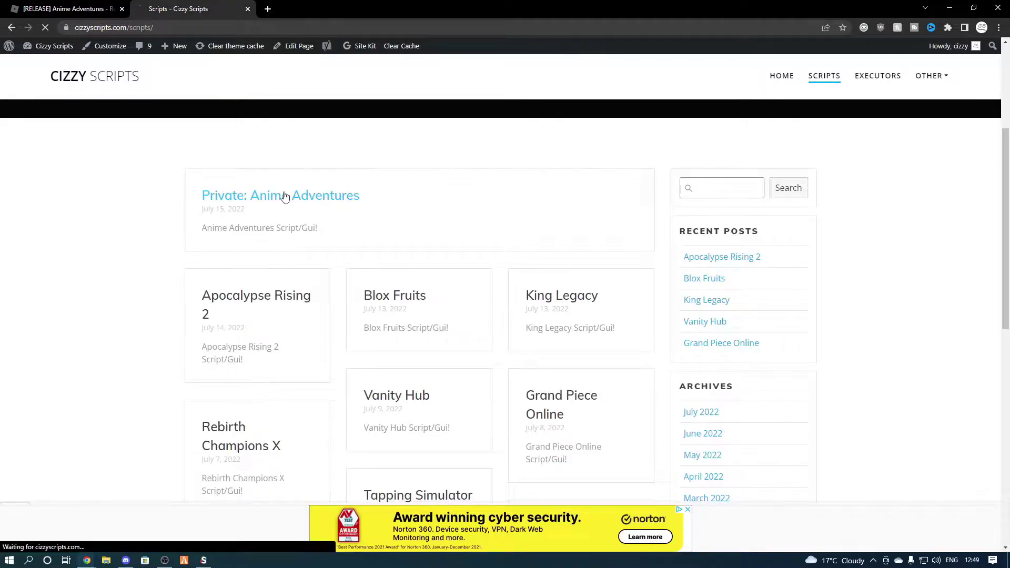
scroll(390, 255, down, 2)
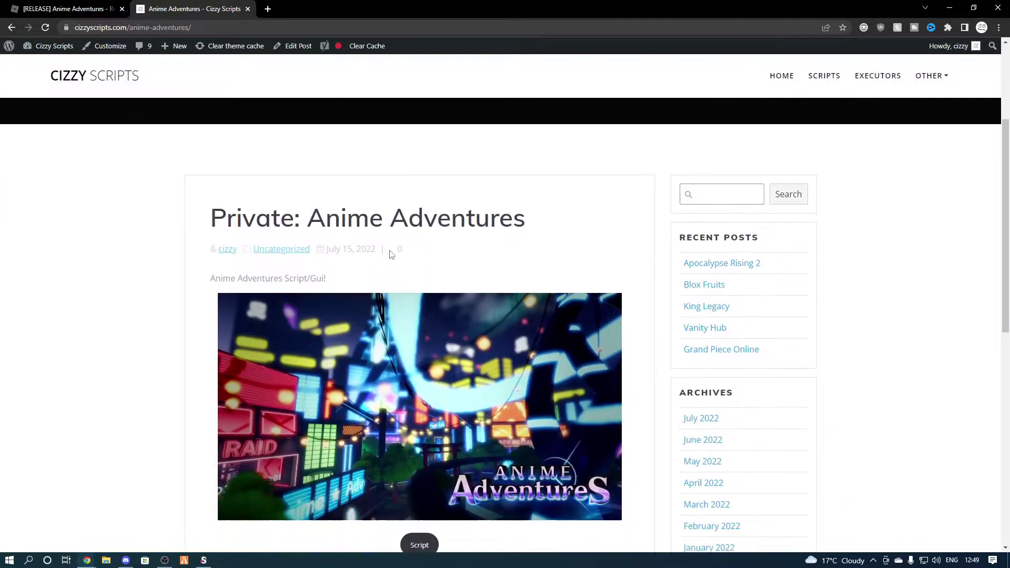
scroll(405, 408, down, 2)
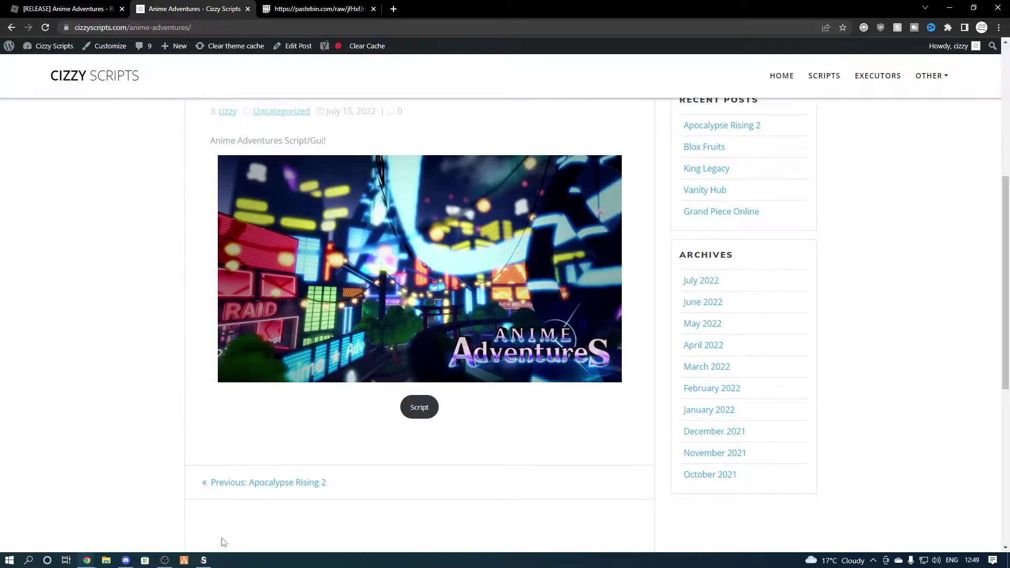
click(204, 561)
Paste the loadstring into Synapse X, close the raw script tab, and hide the executor
key(ctrl+v)
key(ctrl+1)
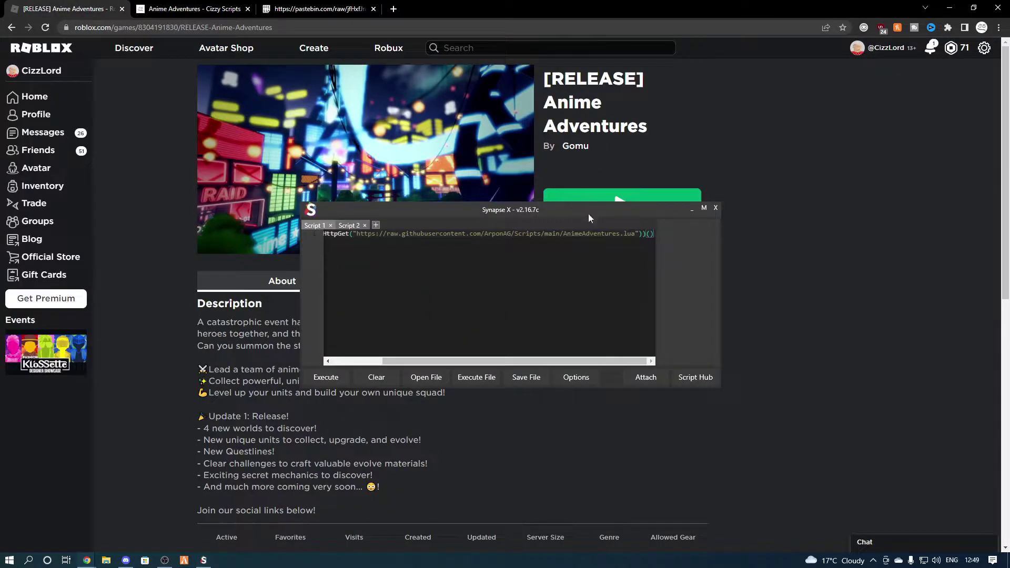
drag(588, 214, 553, 225)
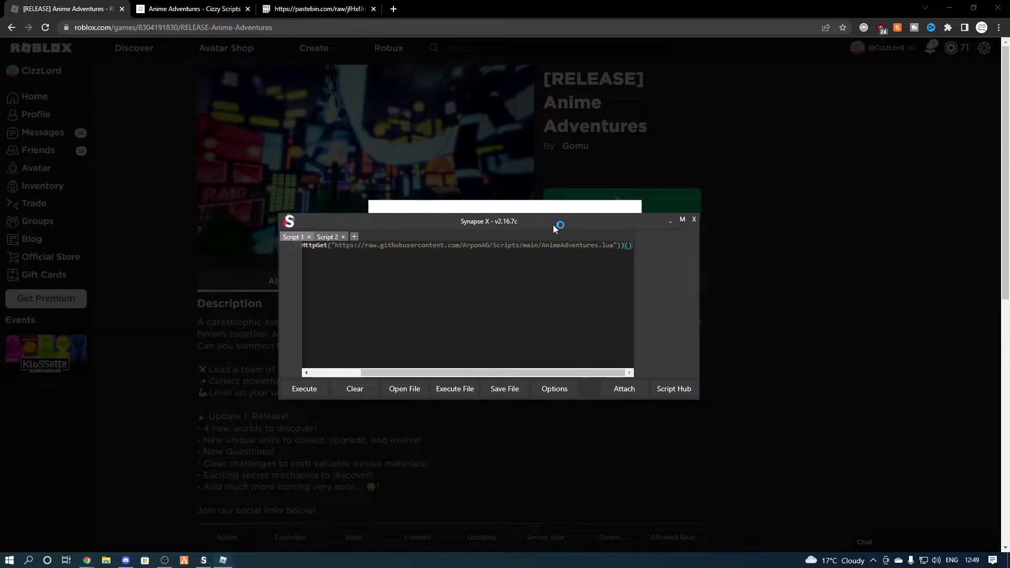
click(373, 9)
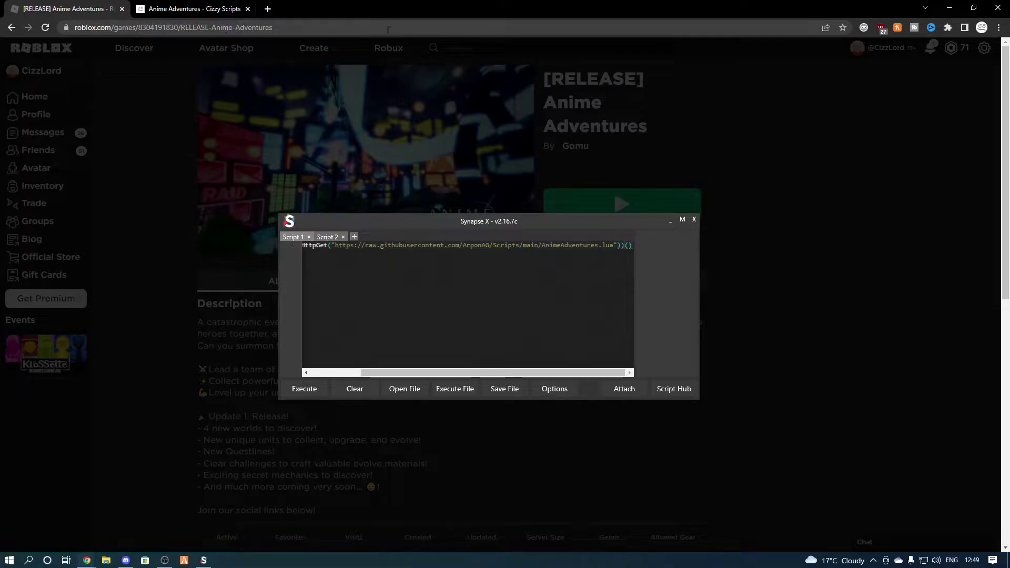
mouse_move(581, 224)
mouse_down()
mouse_move(593, 323)
mouse_move(598, 257)
mouse_up()
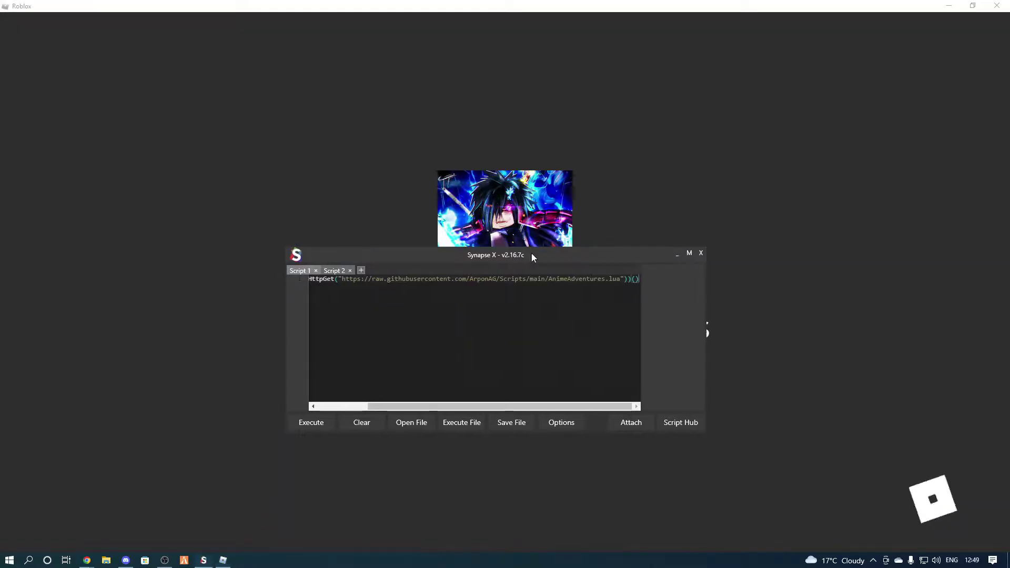
drag(570, 253, 578, 254)
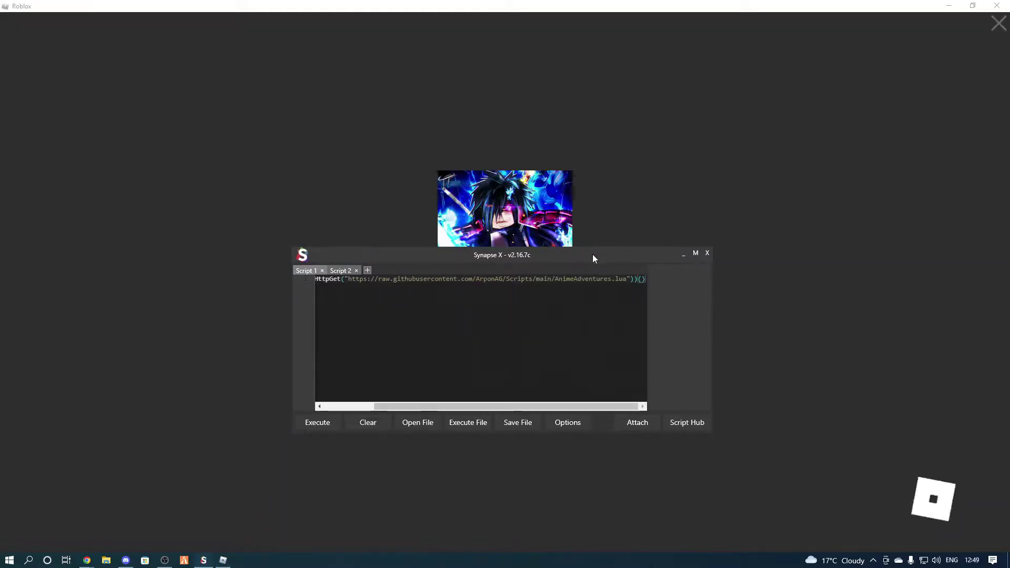
click(681, 253)
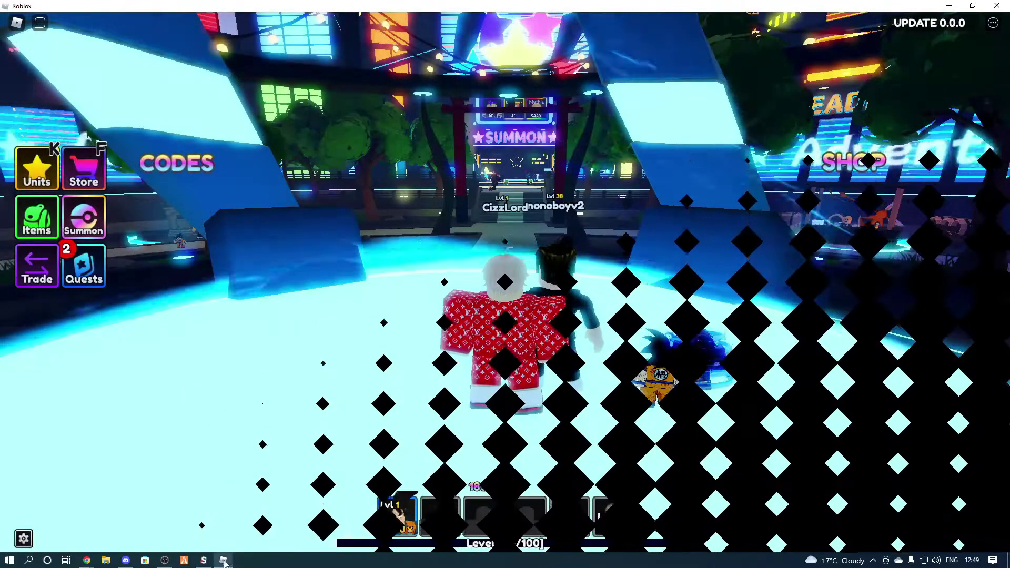
Attach Synapse X to the running game and execute the Anime Adventures script
click(204, 560)
click(638, 422)
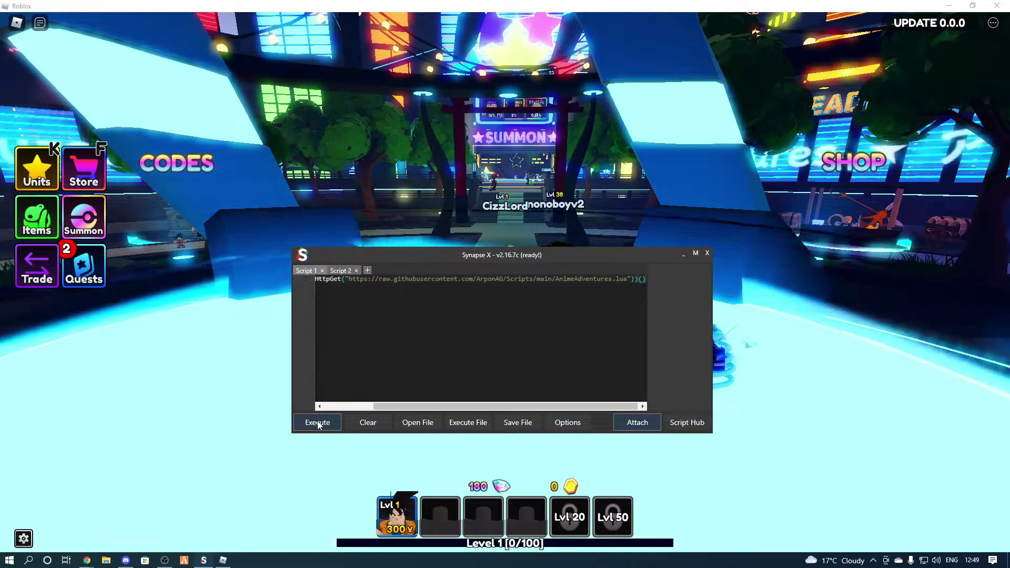
click(318, 423)
click(684, 254)
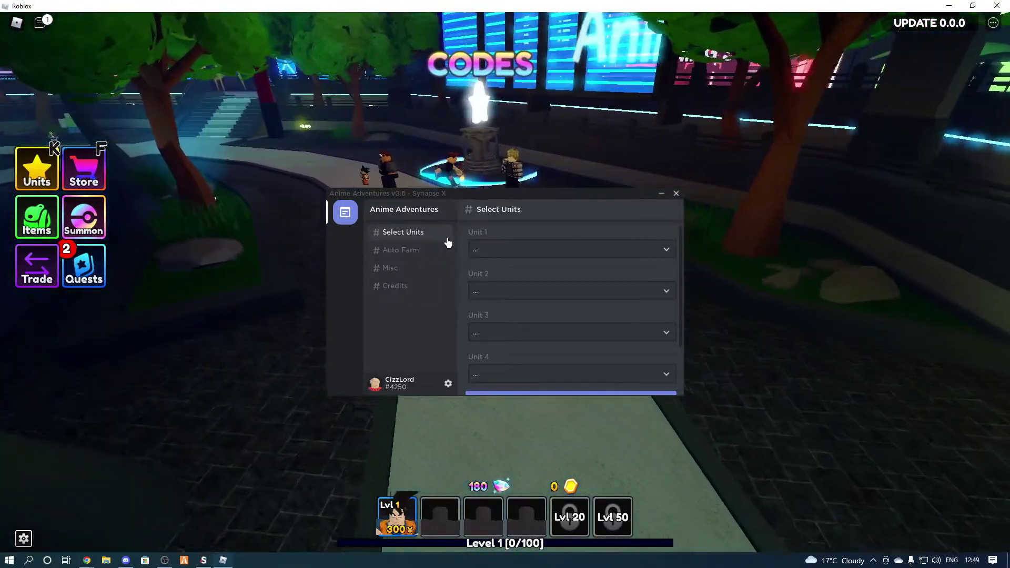
Set Goko as Unit 1, then switch Auto Farm and Auto Upgrade Units off
click(472, 250)
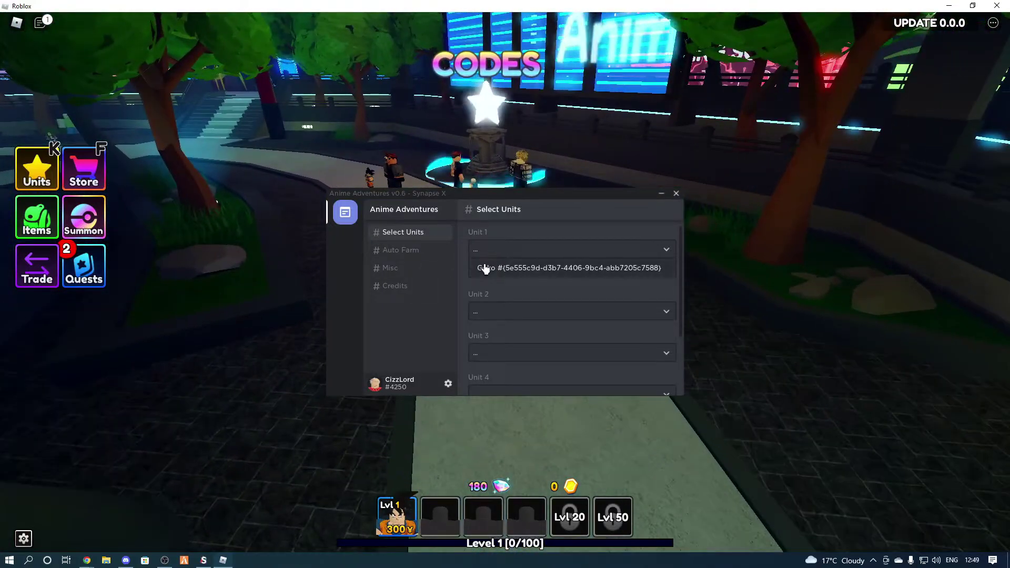
click(482, 266)
scroll(513, 280, down, 1)
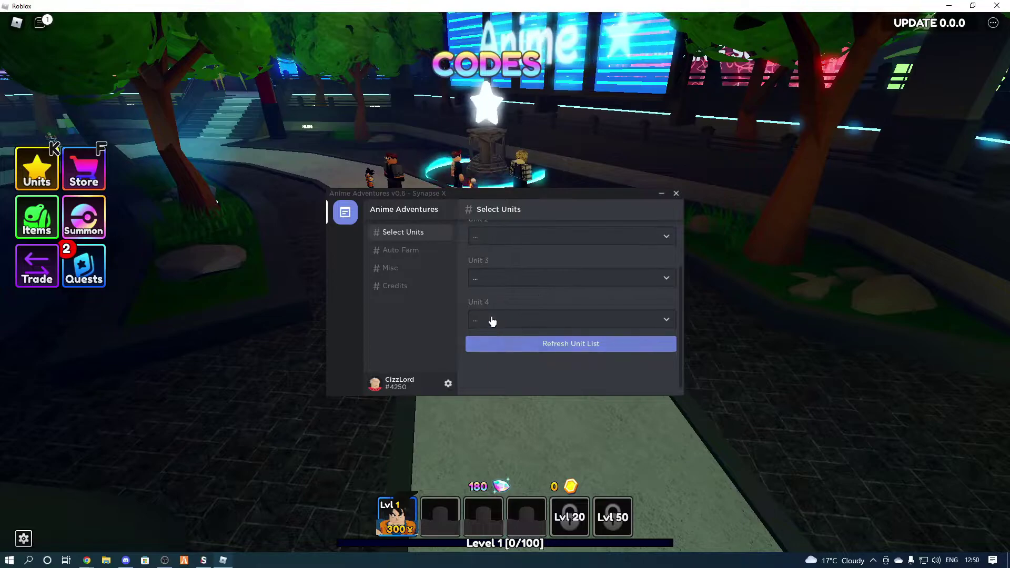
click(406, 250)
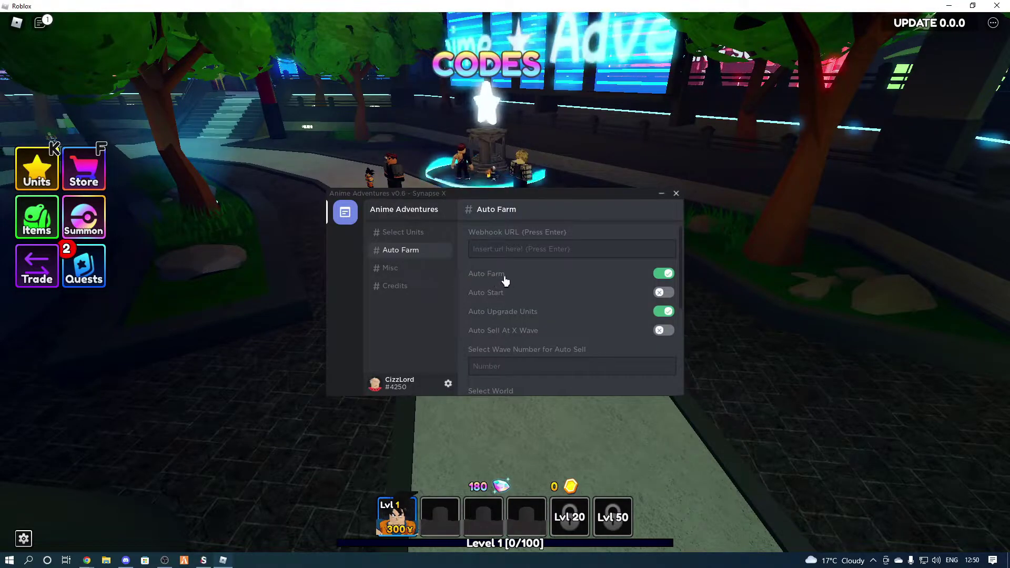
click(664, 273)
click(663, 312)
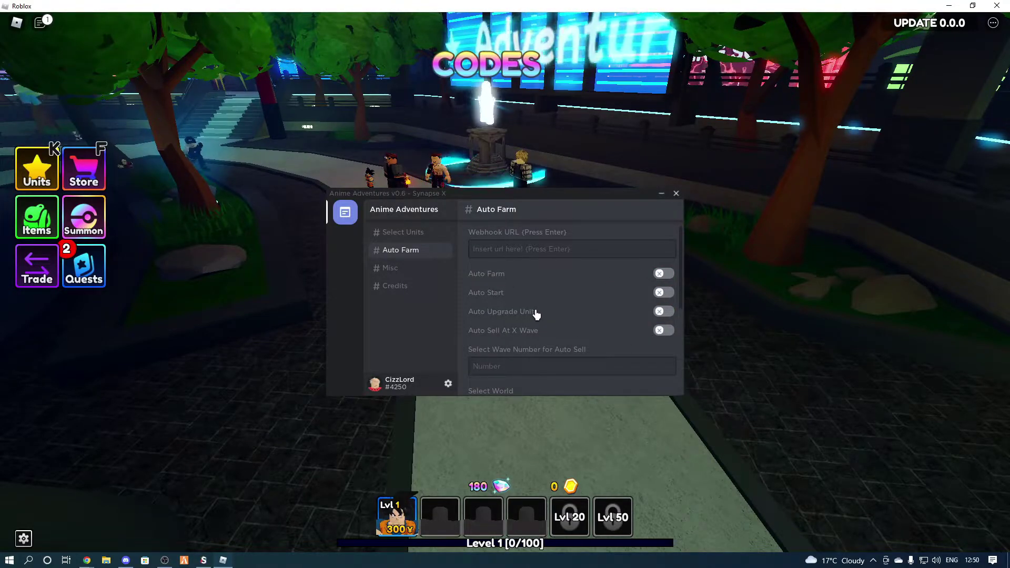
scroll(535, 314, down, 2)
scroll(552, 265, down, 2)
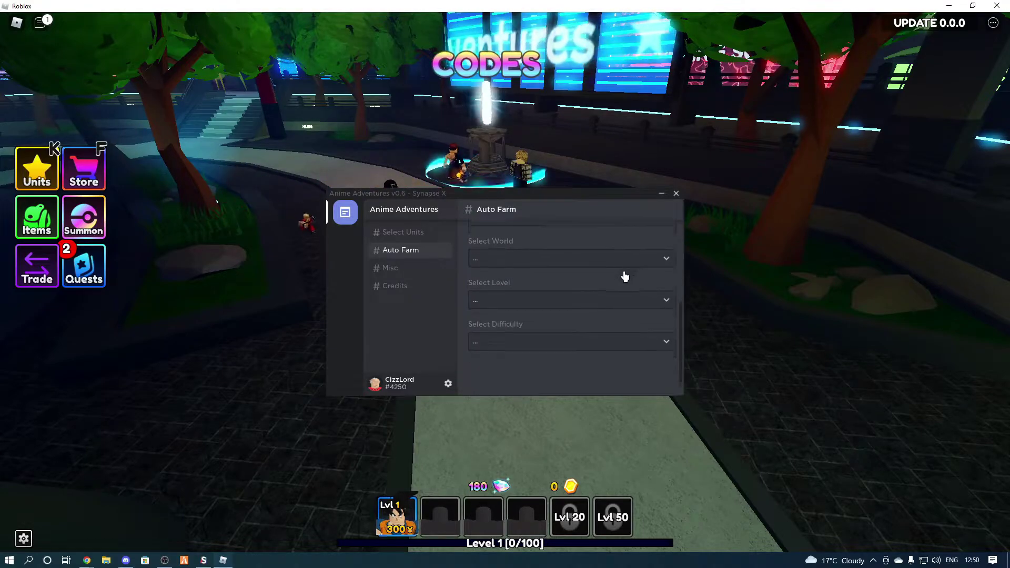
scroll(533, 256, up, 2)
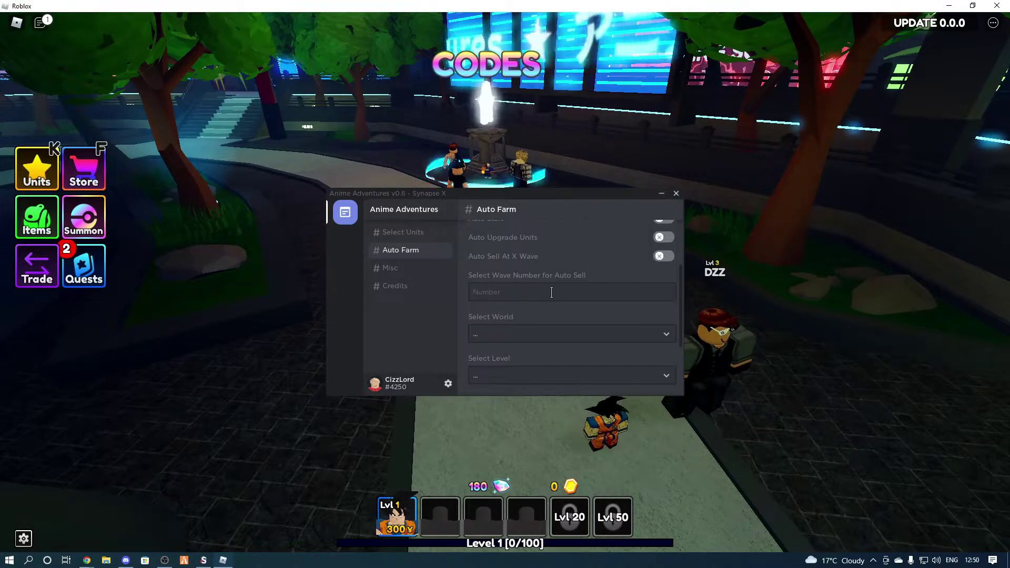
scroll(536, 268, down, 2)
Choose Plannet Namak, namek_level_1 and Normal difficulty, and move the panel left
click(536, 255)
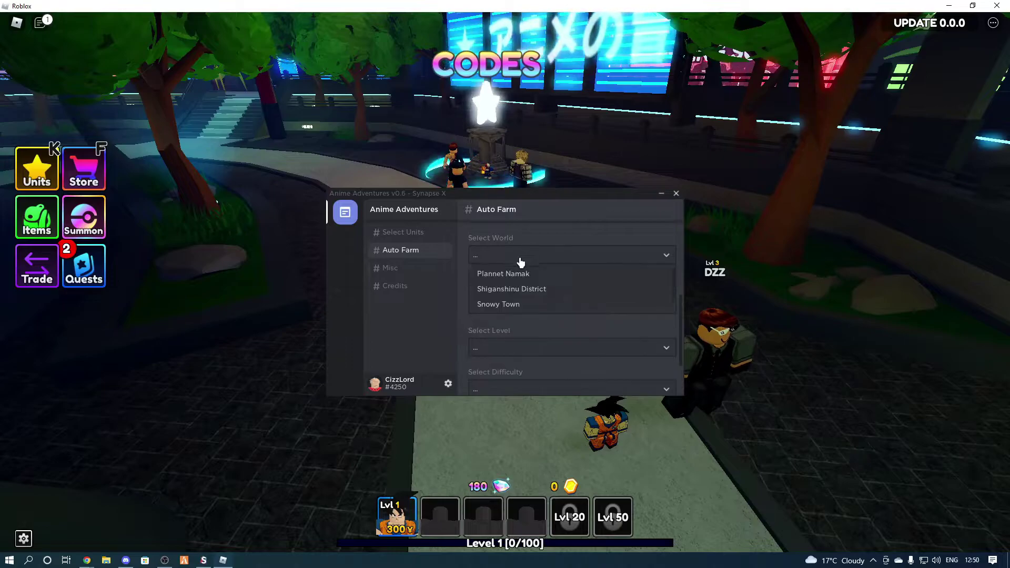
click(505, 271)
click(505, 297)
click(497, 330)
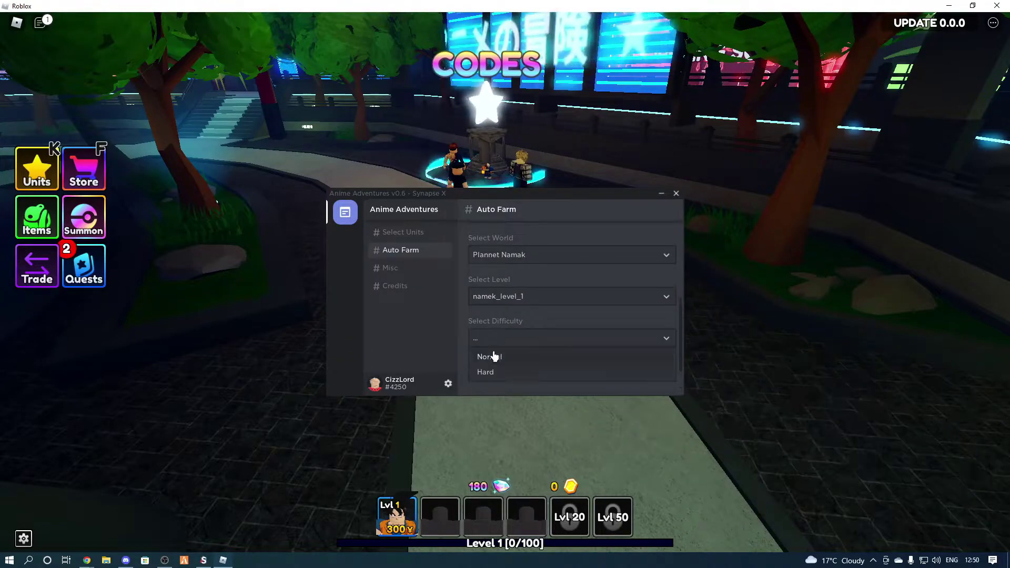
click(483, 354)
drag(460, 191, 239, 187)
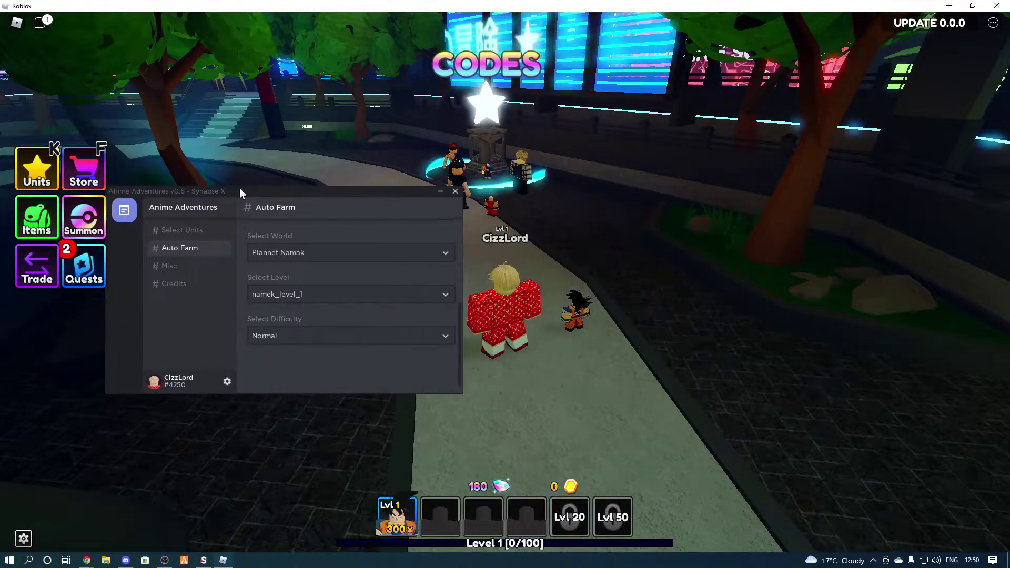
click(106, 560)
Create a new text document in Downloads > synapse-launcher-11-17-21 > autoexec
click(190, 190)
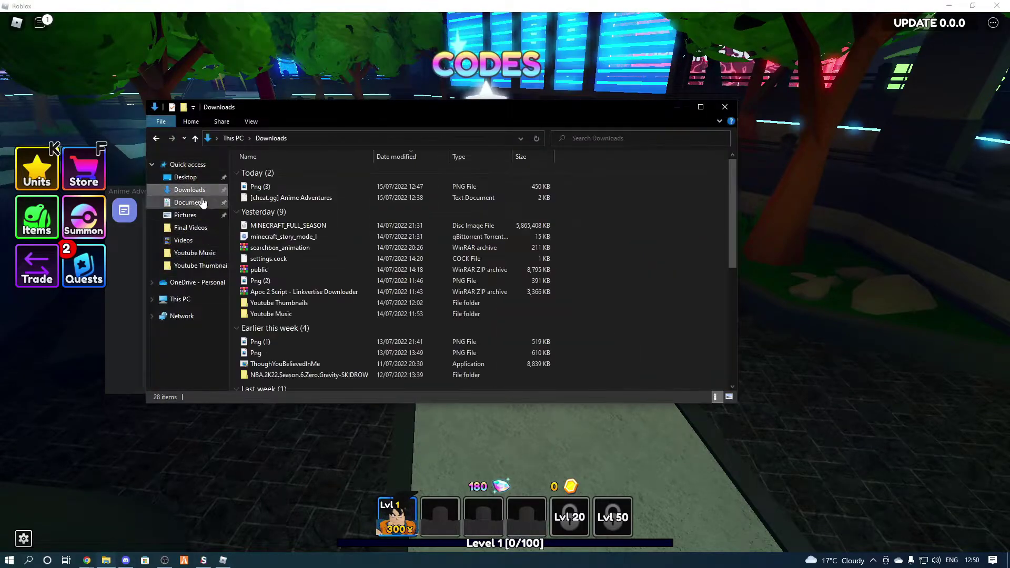
scroll(315, 315, down, 5)
double_click(260, 368)
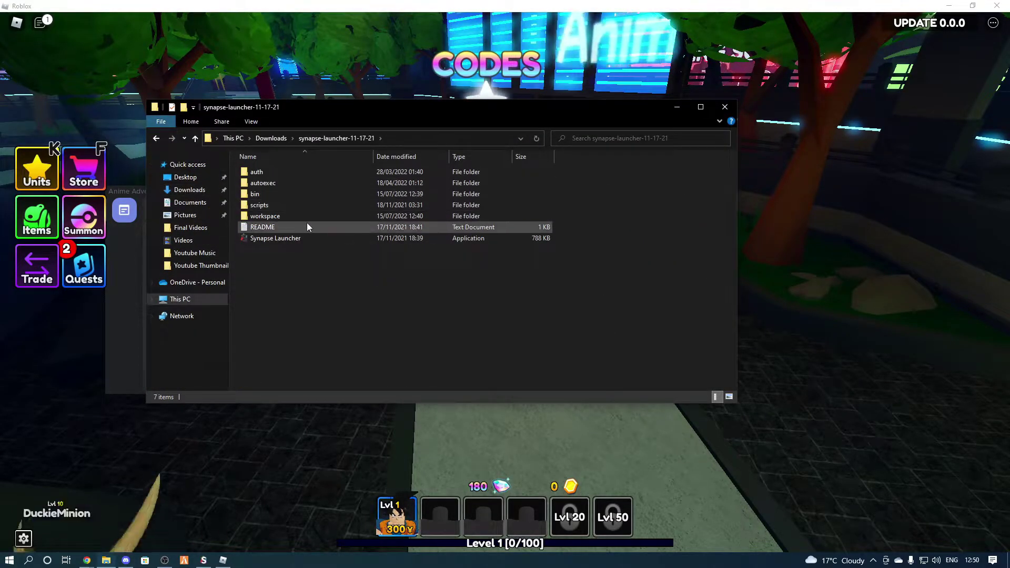
mouse_move(421, 113)
mouse_down()
mouse_move(462, 134)
mouse_move(490, 132)
mouse_up()
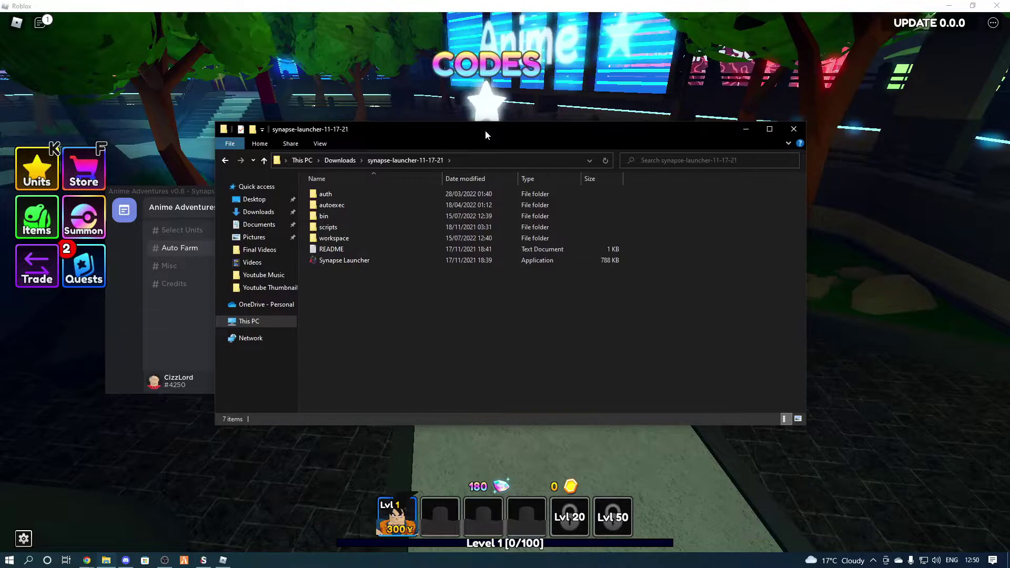
double_click(332, 206)
right_click(340, 223)
mouse_move(363, 345)
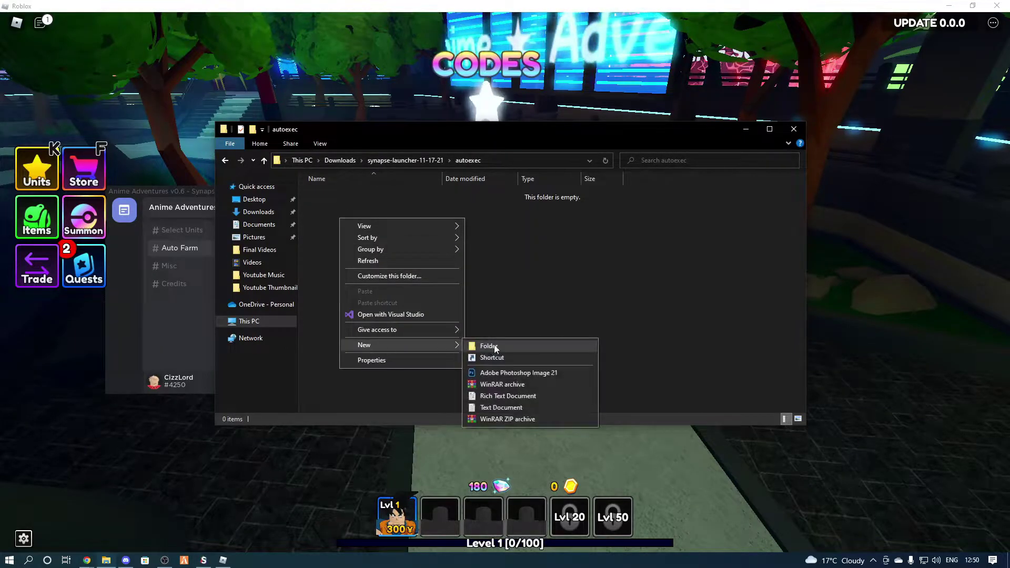
click(488, 410)
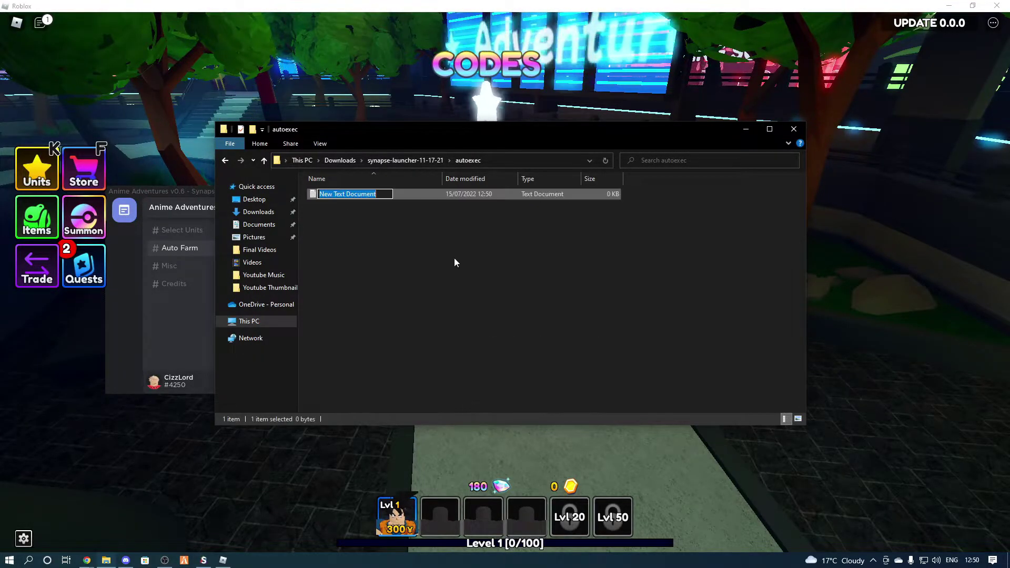
text(Anime)
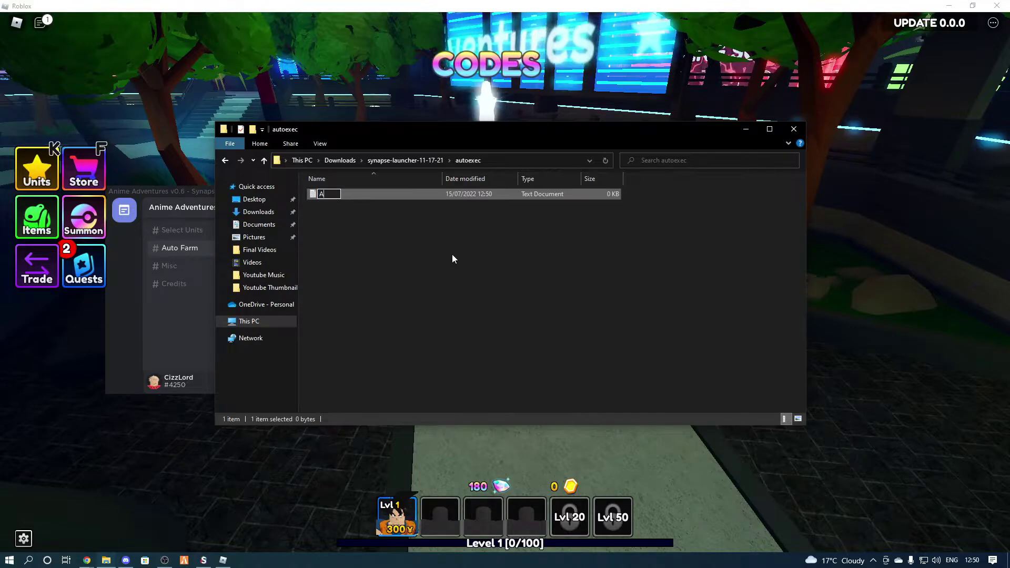
Name the file Anime, paste the loadstring into it, and save it
key(Return)
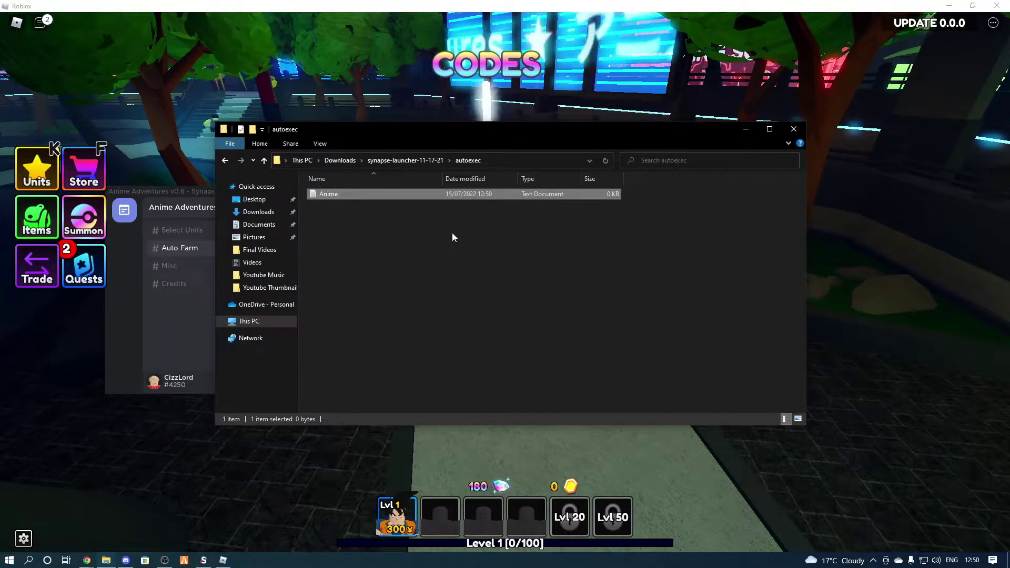
double_click(429, 193)
text(loadstring(game:HttpGet("https://raw.githubusercontent.com/ArponAG/Scripts/main/AnimeAdventures.lua"))())
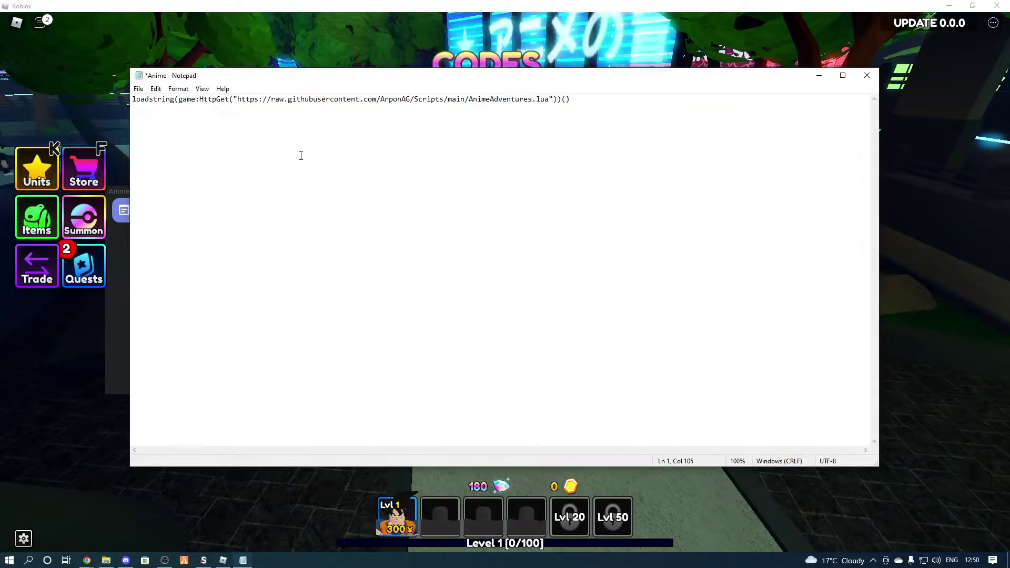
click(139, 89)
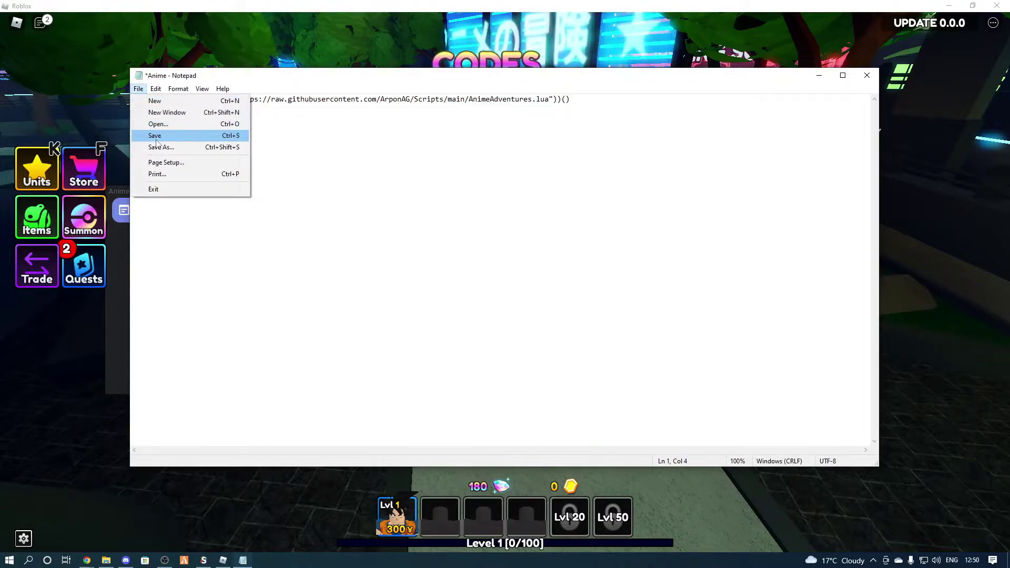
click(154, 134)
click(867, 78)
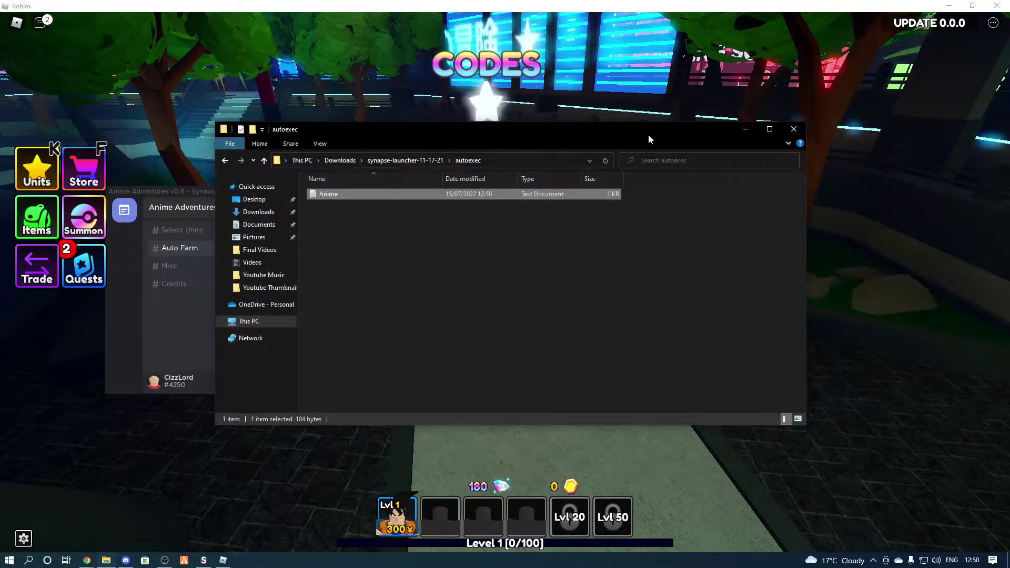
click(747, 131)
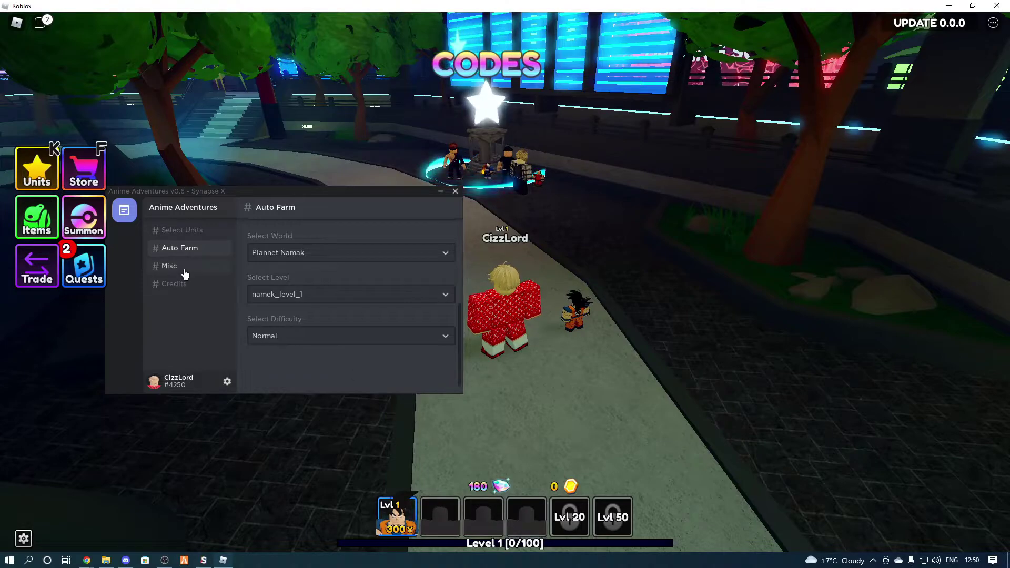
scroll(244, 255, up, 5)
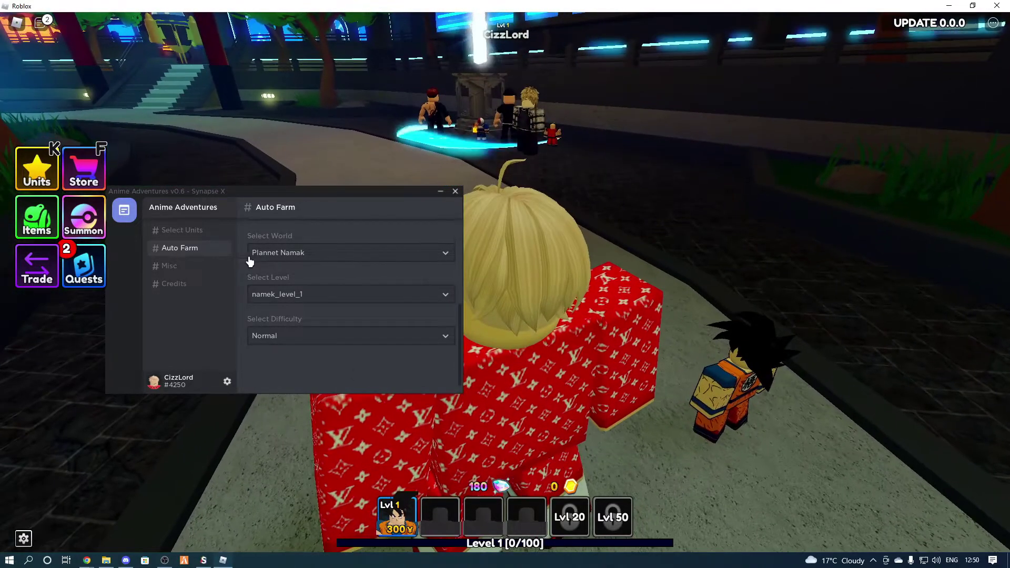
scroll(248, 263, up, 3)
scroll(483, 281, down, 5)
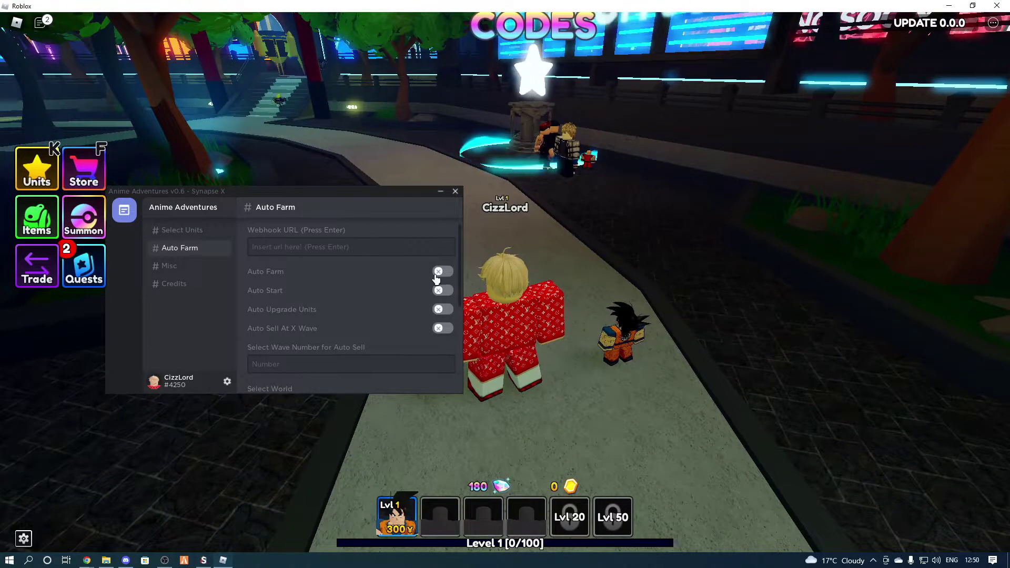
Look around the lobby, then flip from the Misc page back to Auto Farm
drag(368, 305, 623, 239)
key(a)
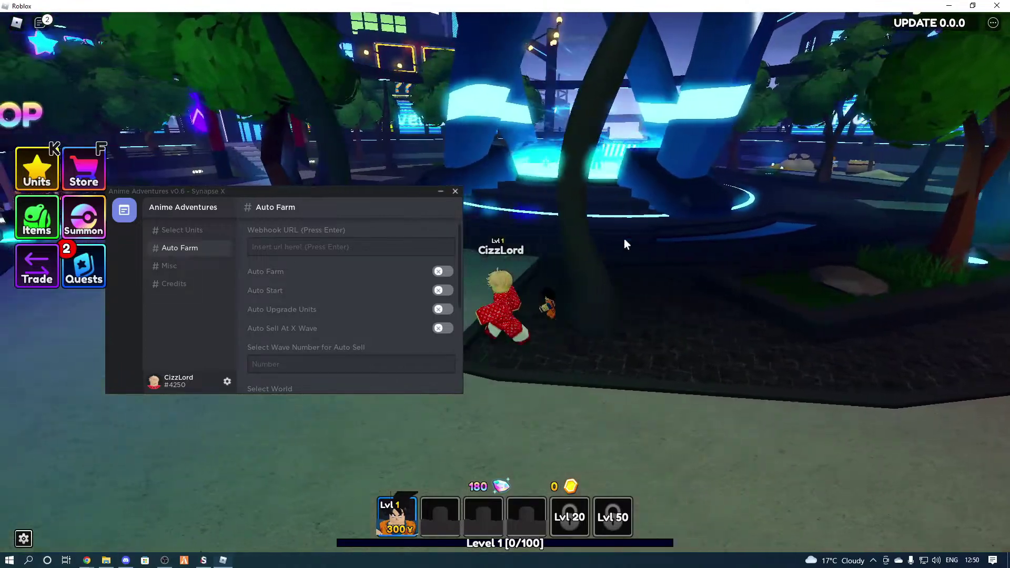
scroll(292, 315, down, 2)
scroll(291, 322, down, 2)
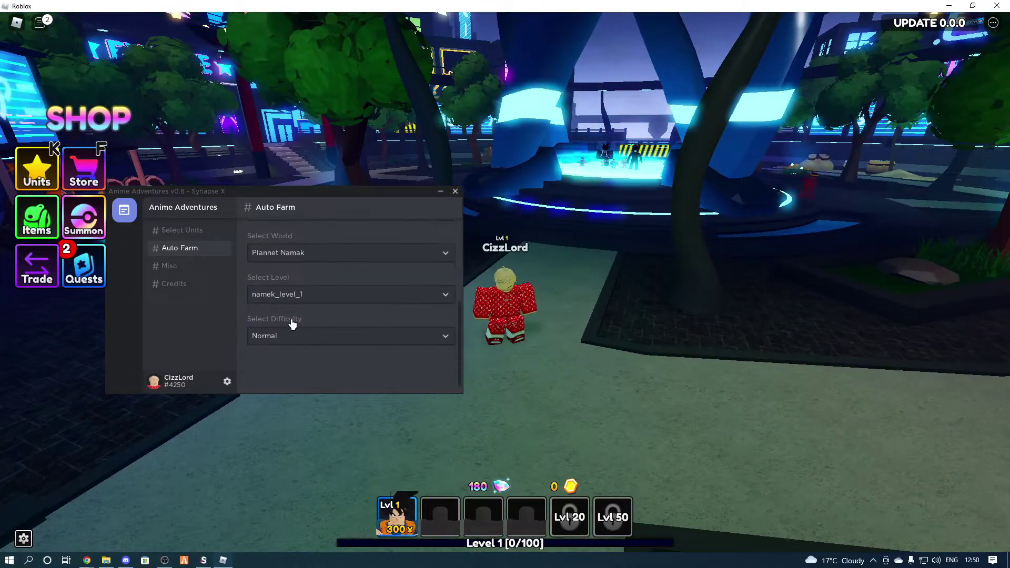
scroll(292, 312, up, 2)
click(169, 267)
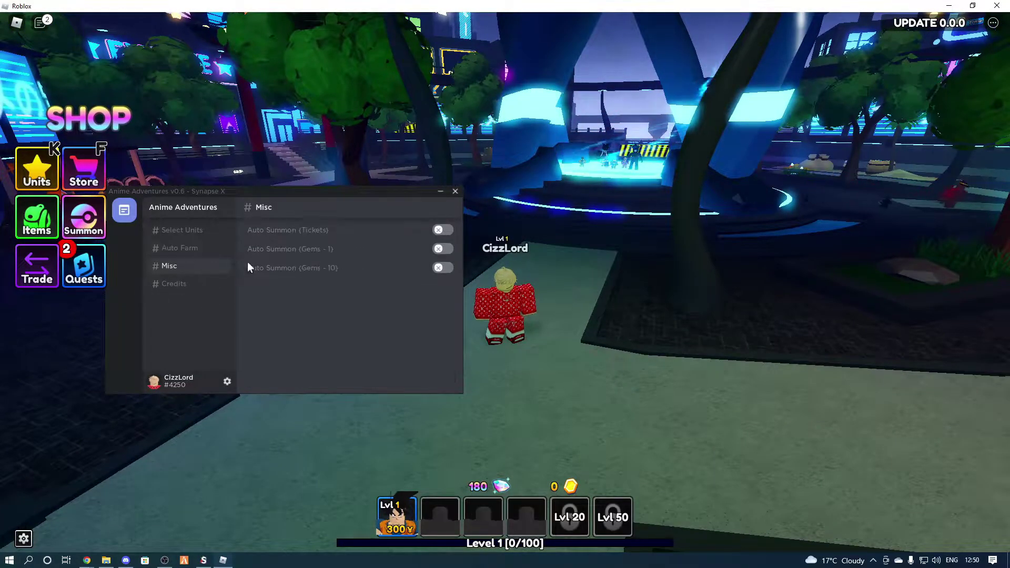
click(200, 249)
scroll(395, 293, up, 2)
scroll(390, 296, up, 1)
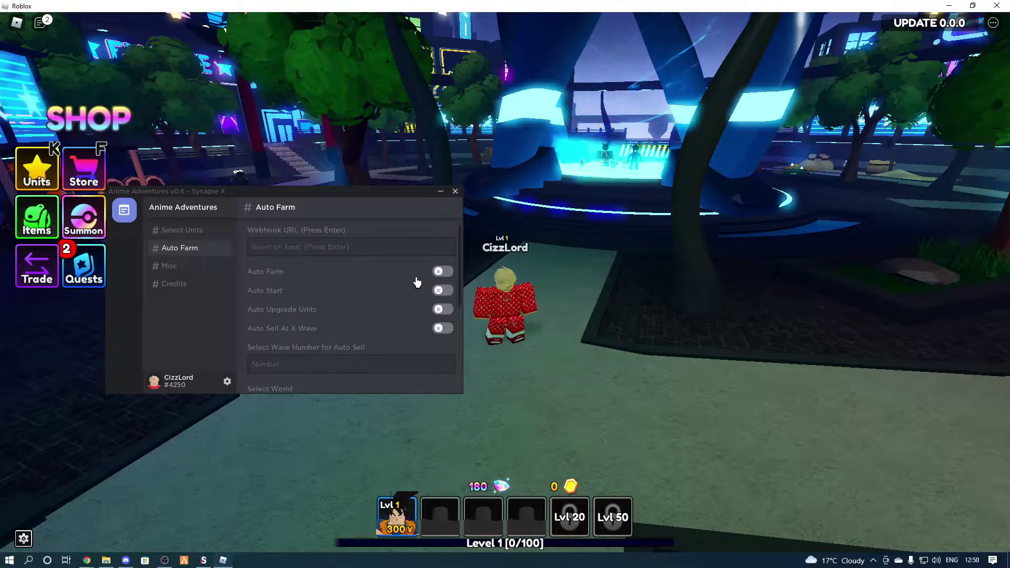
Turn on Auto Upgrade Units, Auto Farm and Auto Start
click(442, 309)
click(442, 271)
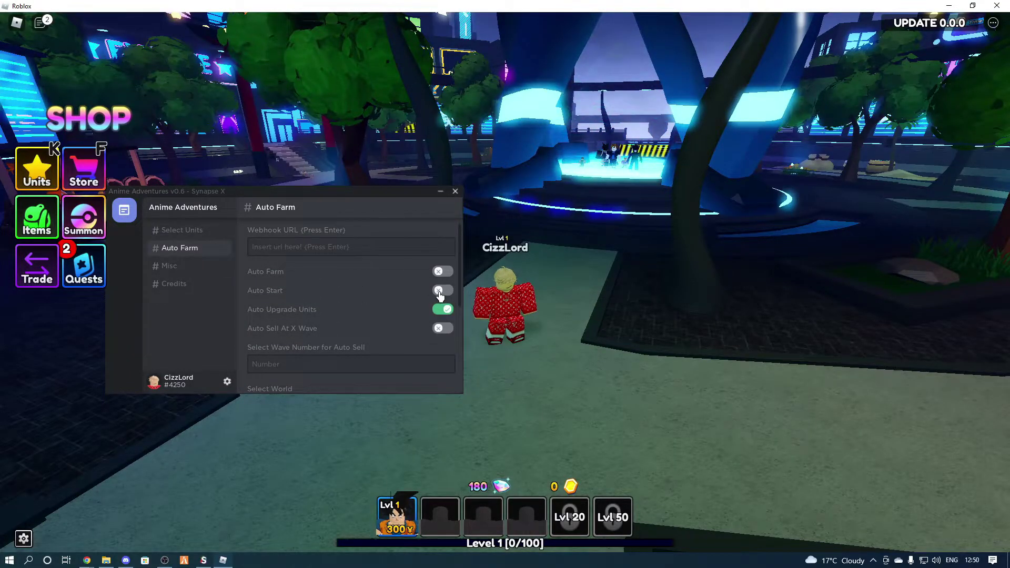
click(440, 294)
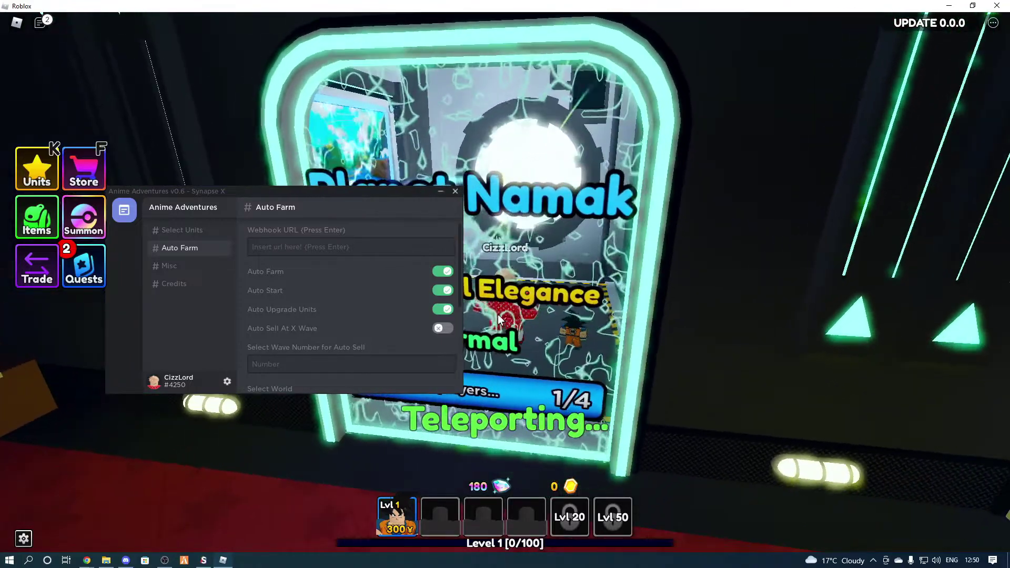
Shift the auto-farm window left while Planet Namak Act 1 loads
mouse_move(381, 193)
mouse_down()
mouse_move(350, 227)
mouse_move(299, 245)
mouse_move(291, 302)
mouse_up()
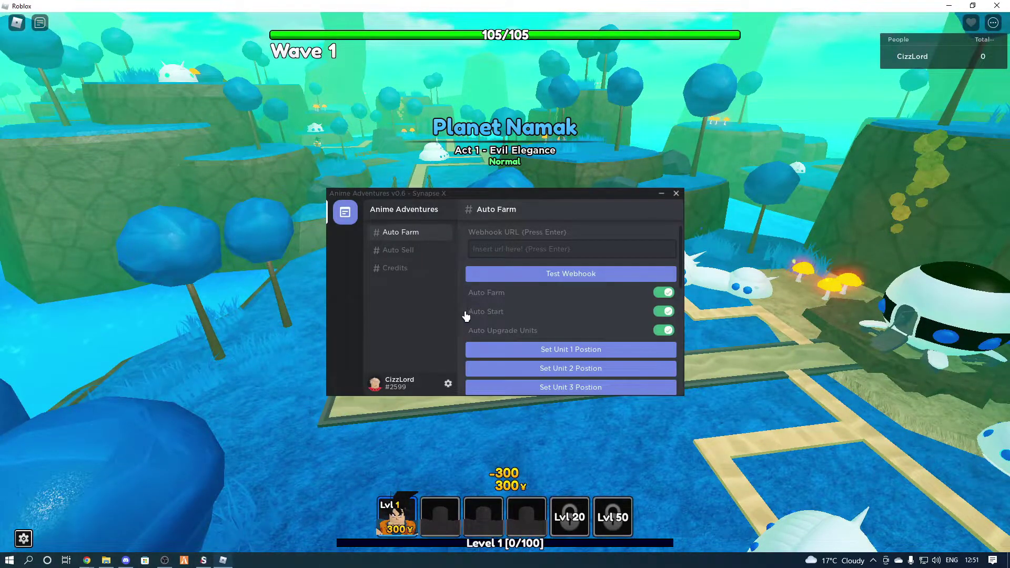
Drag the auto-farm window to the lower left and walk onto the wooden bridge
mouse_move(465, 198)
mouse_down()
mouse_move(147, 301)
mouse_move(169, 304)
mouse_up()
drag(171, 277, 171, 273)
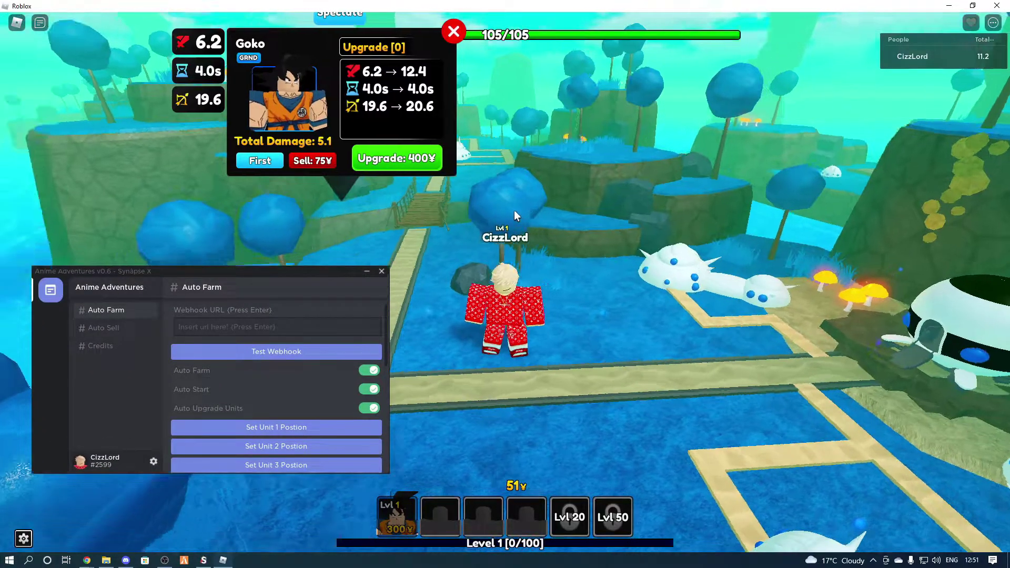
key(w)
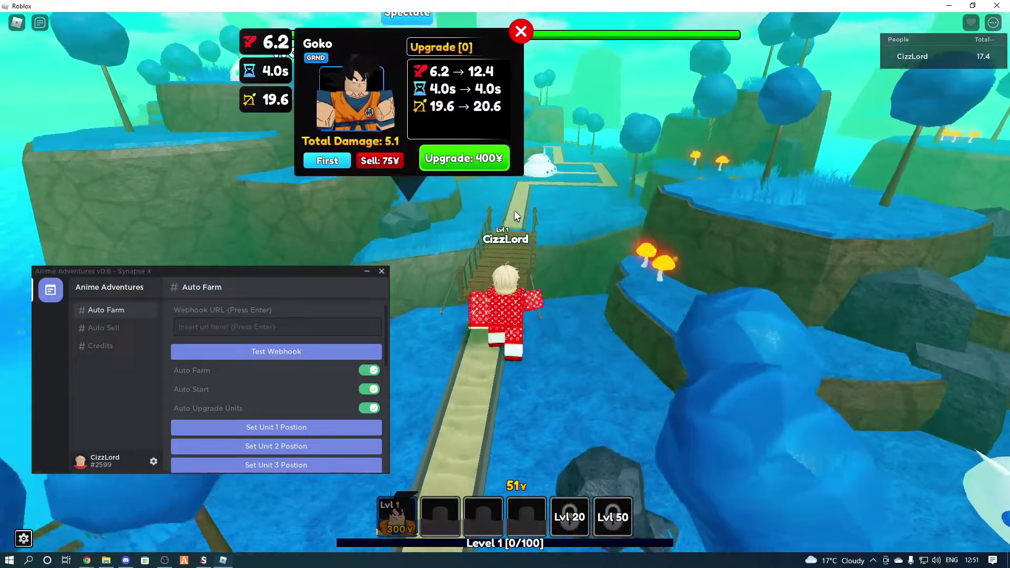
key(Left)
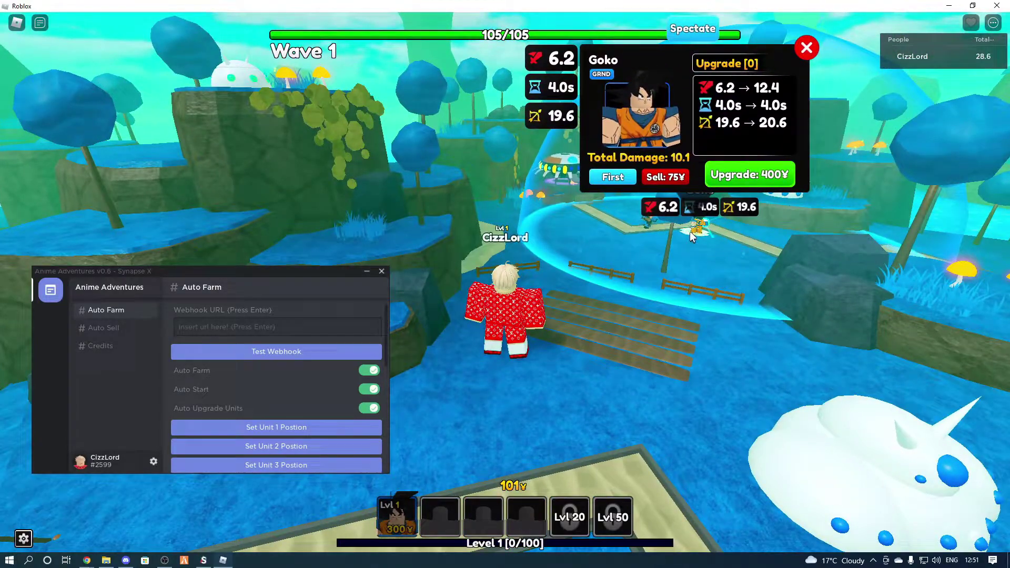
key(d)
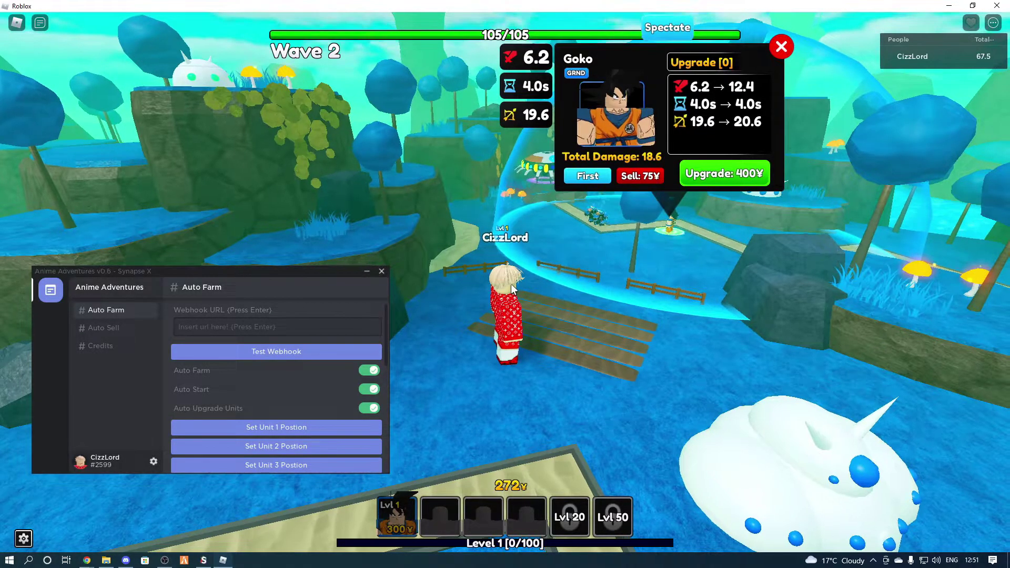
scroll(511, 283, up, 2)
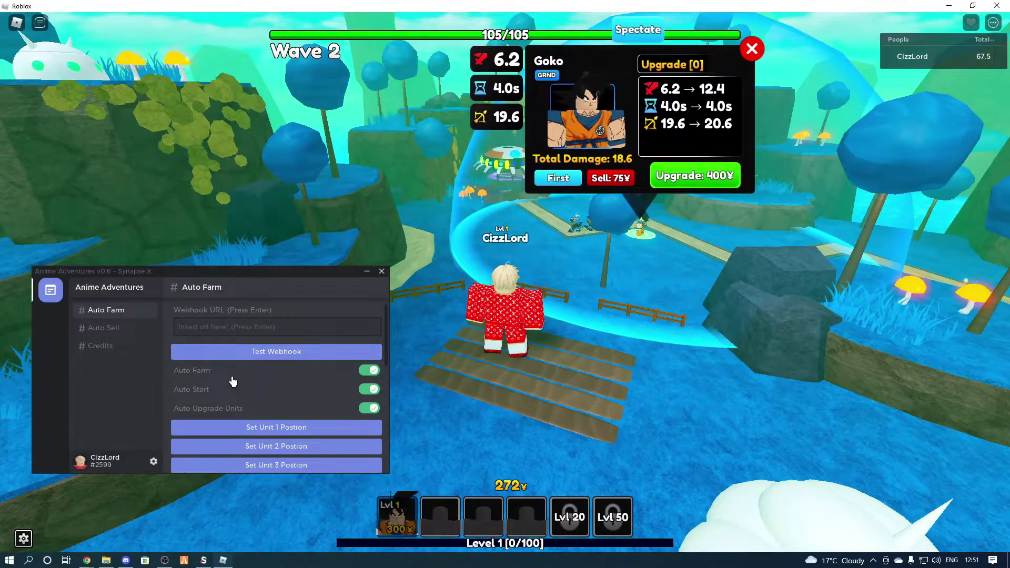
scroll(232, 383, down, 3)
scroll(231, 382, down, 3)
scroll(305, 379, up, 2)
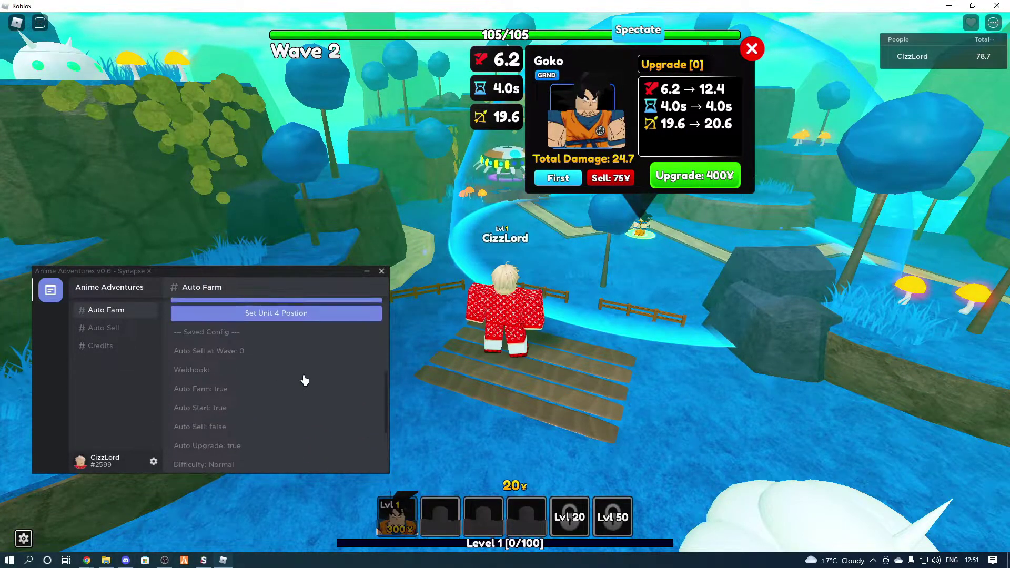
scroll(303, 386, up, 1)
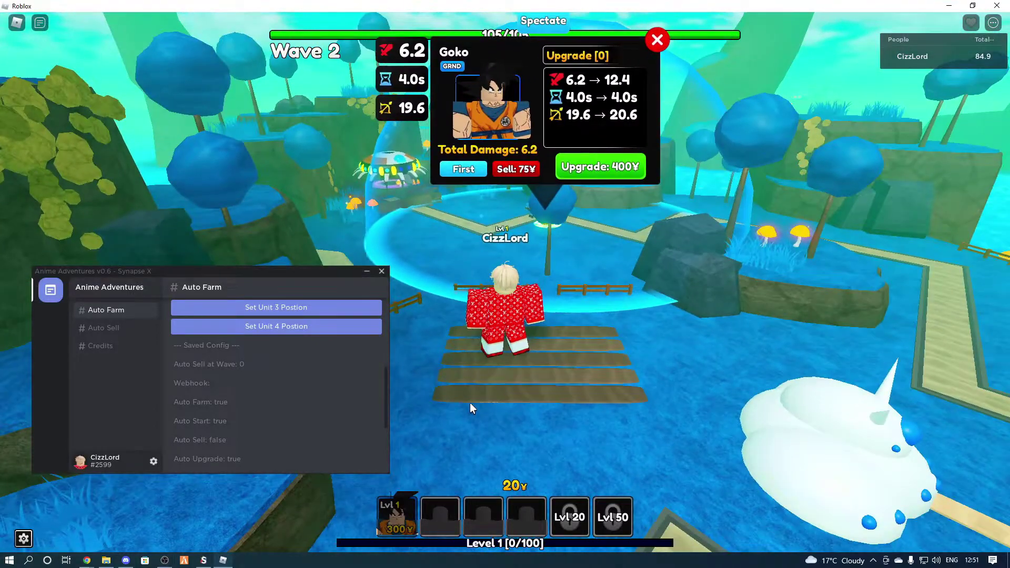
scroll(300, 367, up, 3)
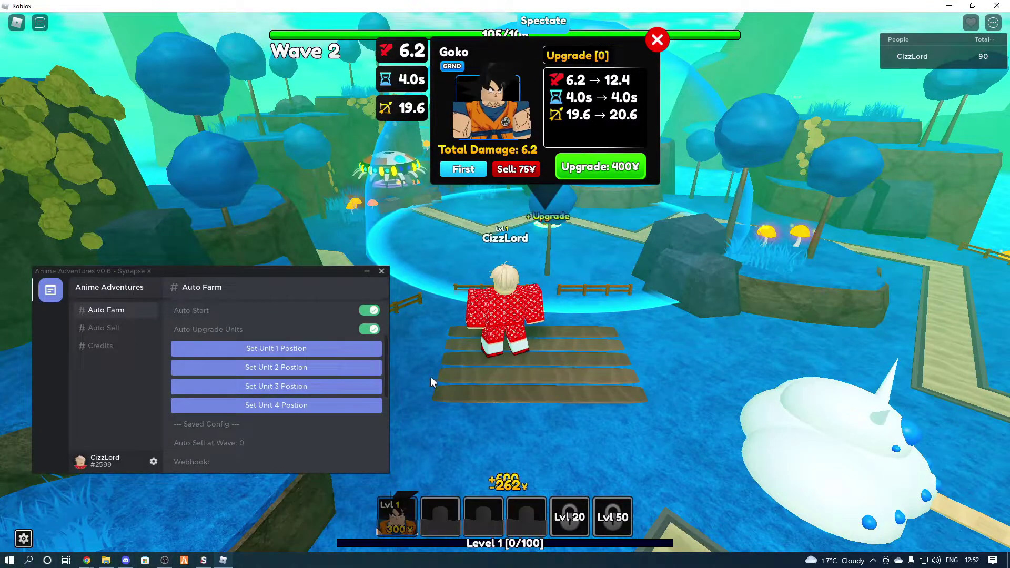
Orbit the camera and walk past the planks to the fence as waves continue
key(Left)
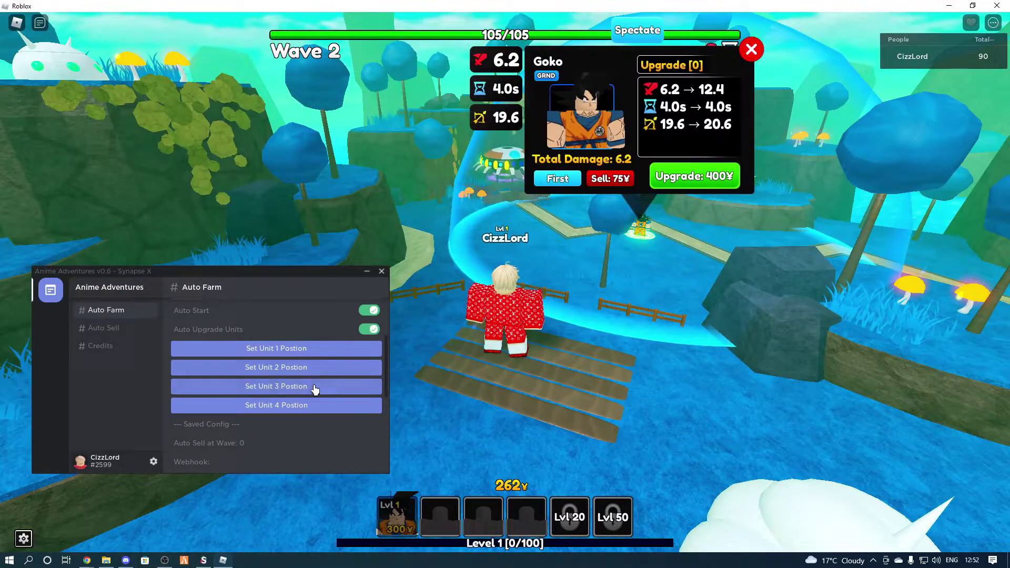
scroll(319, 390, up, 2)
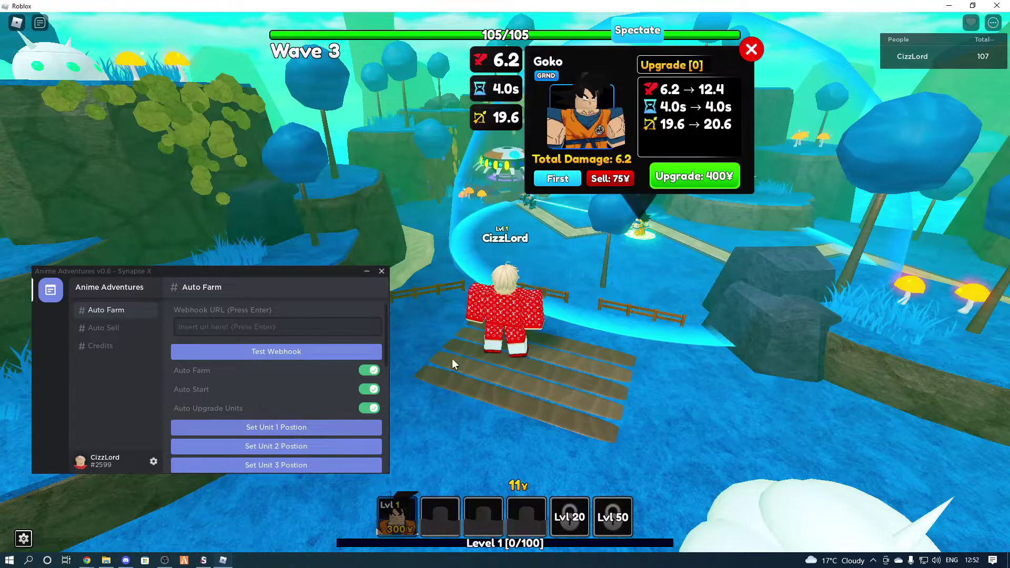
key(w)
key(Right)
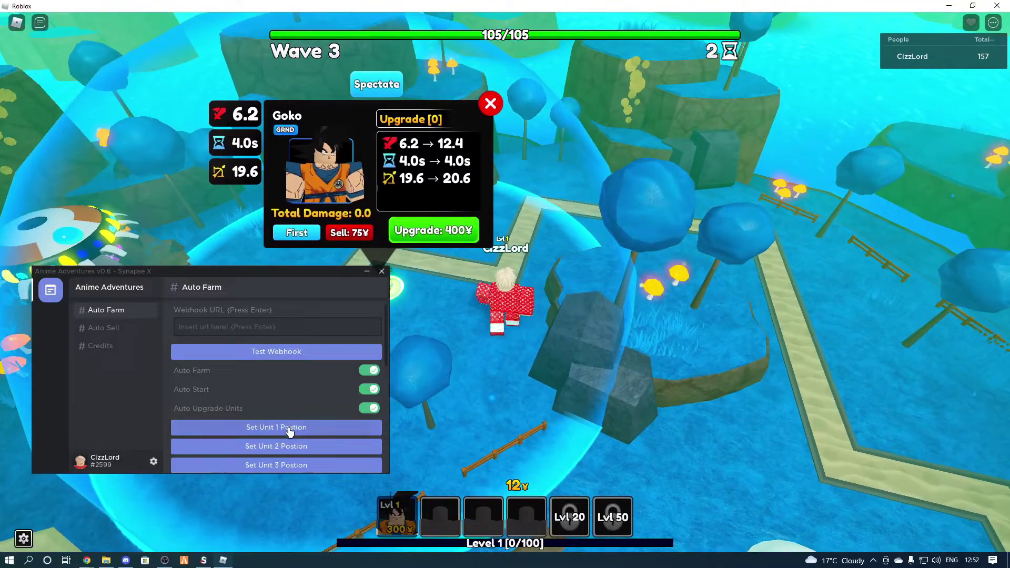
Save a floor spot as unit 1's spawn position, confirm the coordinates, and collapse the auto-farm window
click(292, 425)
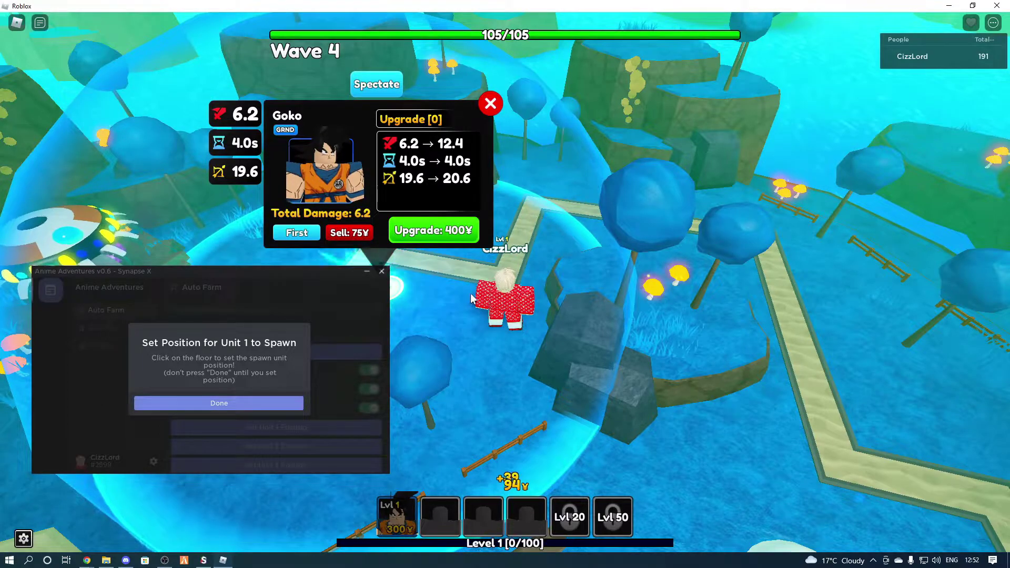
click(490, 263)
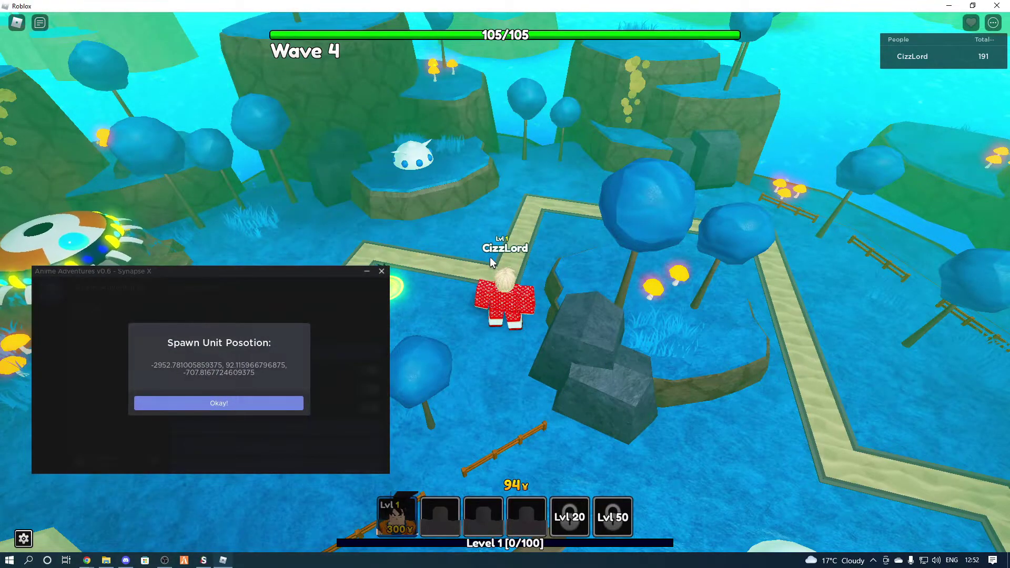
click(230, 410)
click(245, 409)
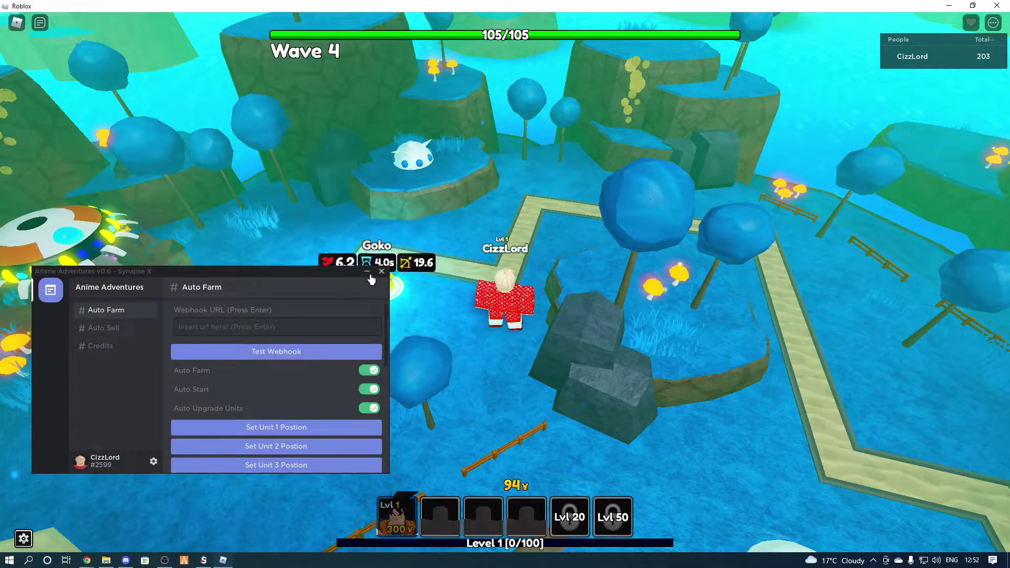
click(367, 271)
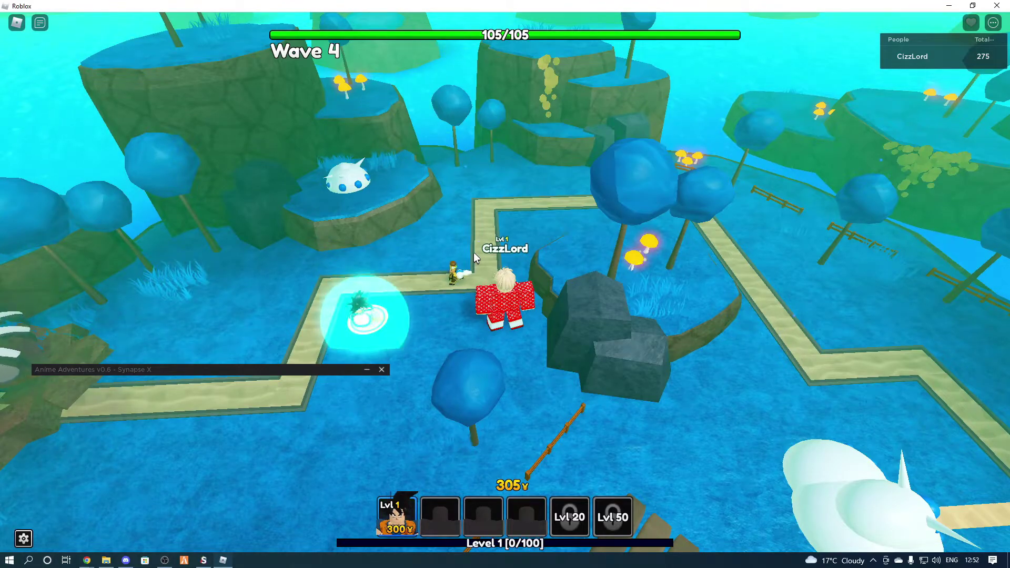
Walk the character forward along the path while auto-upgrade carries the match into wave 5
key(t)
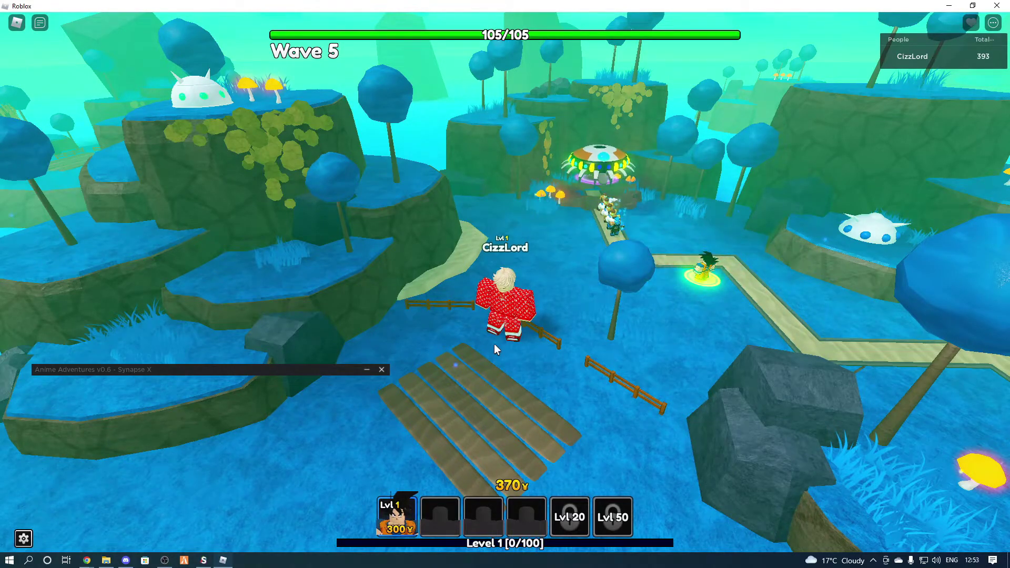
key(w)
key(e)
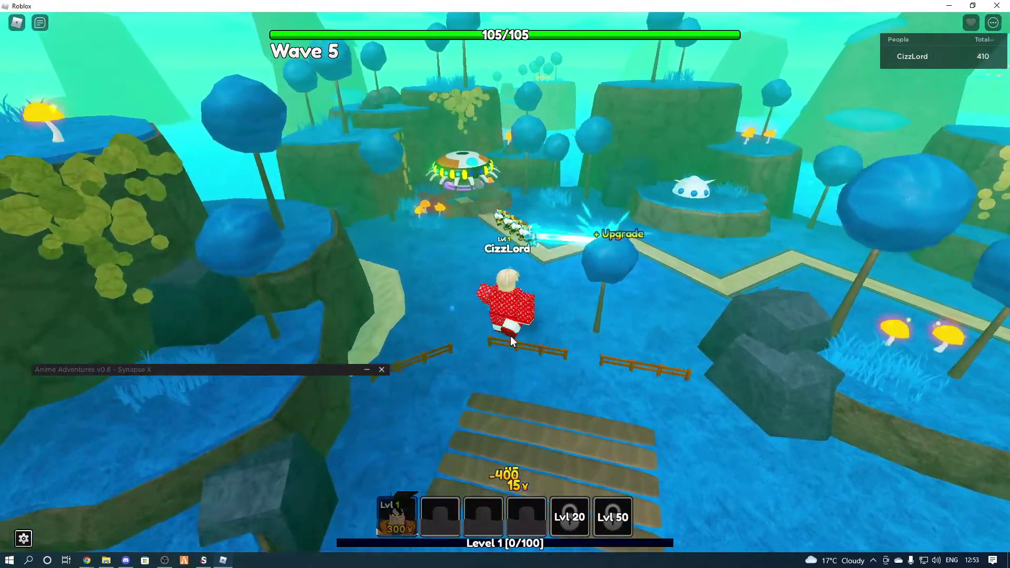
key(w)
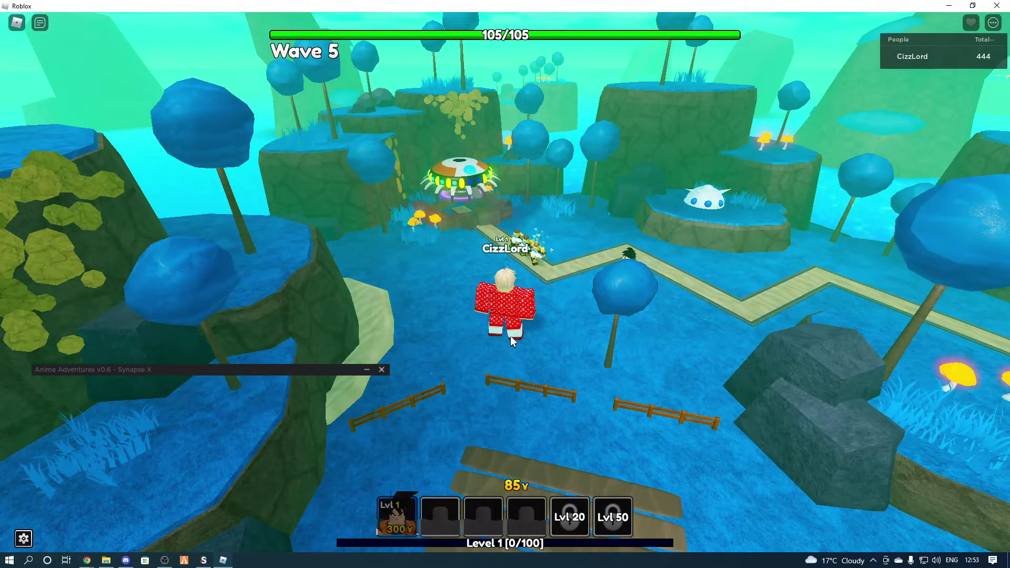